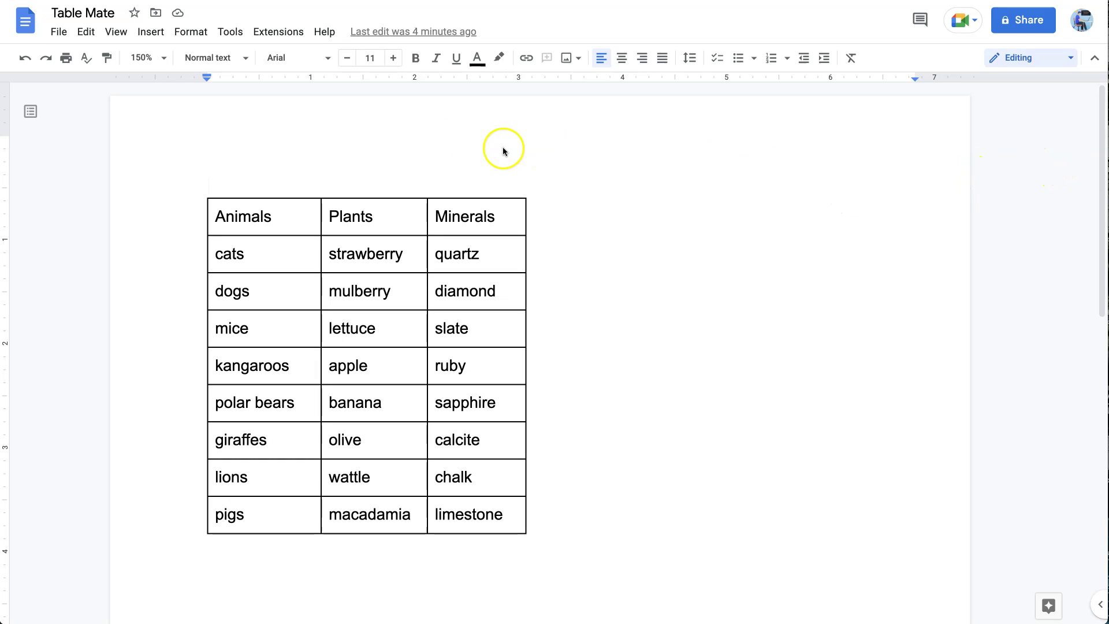
Search the add-on marketplace for 'tablemat' and install the TableMate add-on.
click(280, 32)
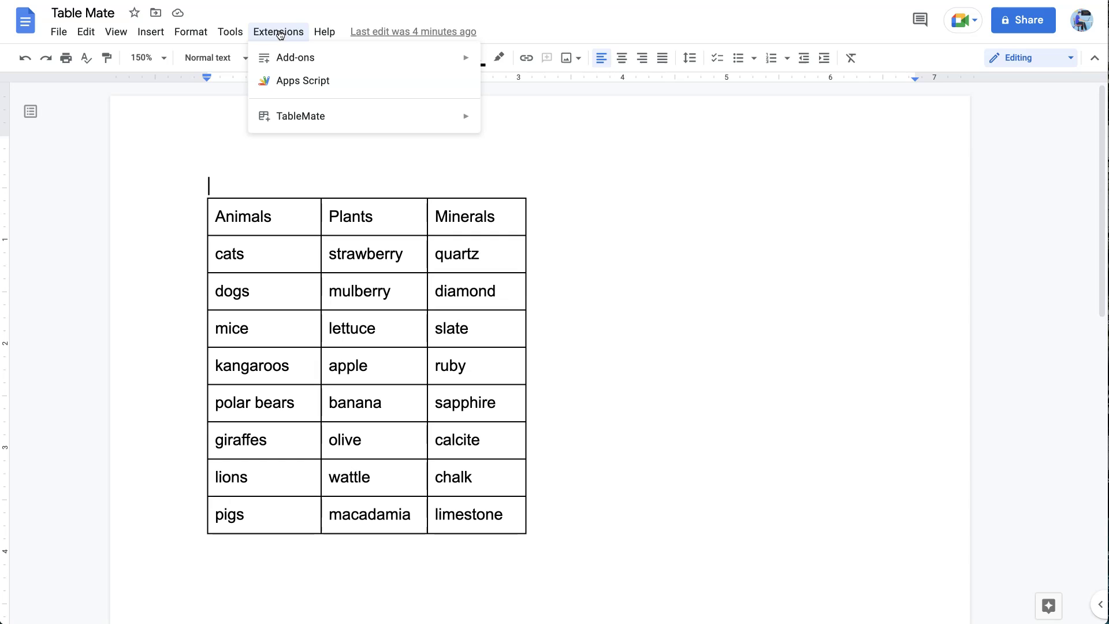
mouse_move(289, 57)
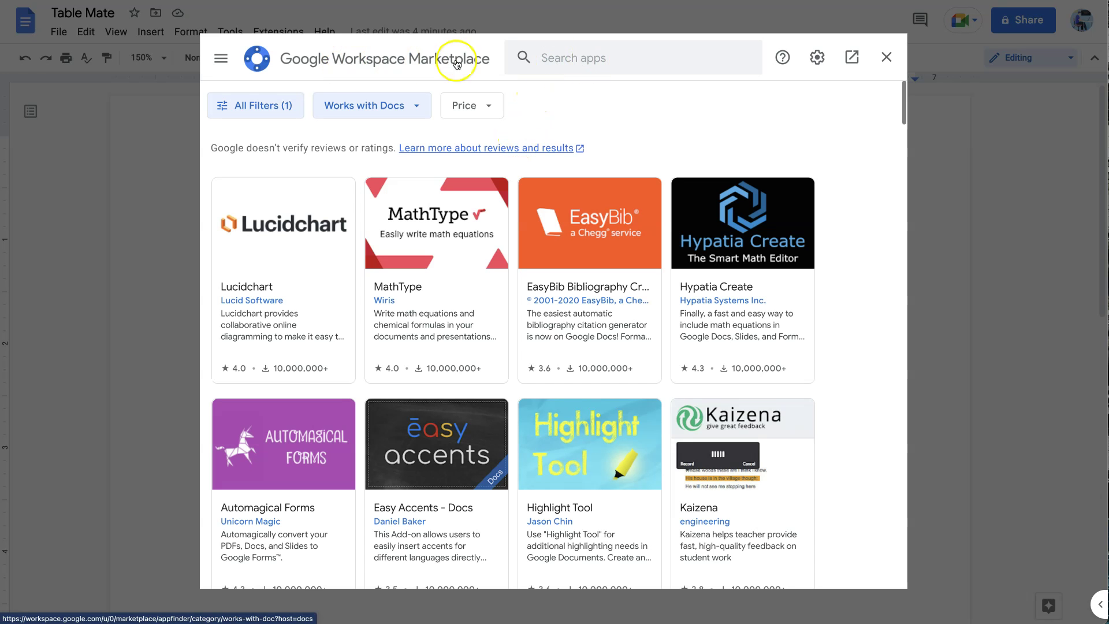
click(602, 57)
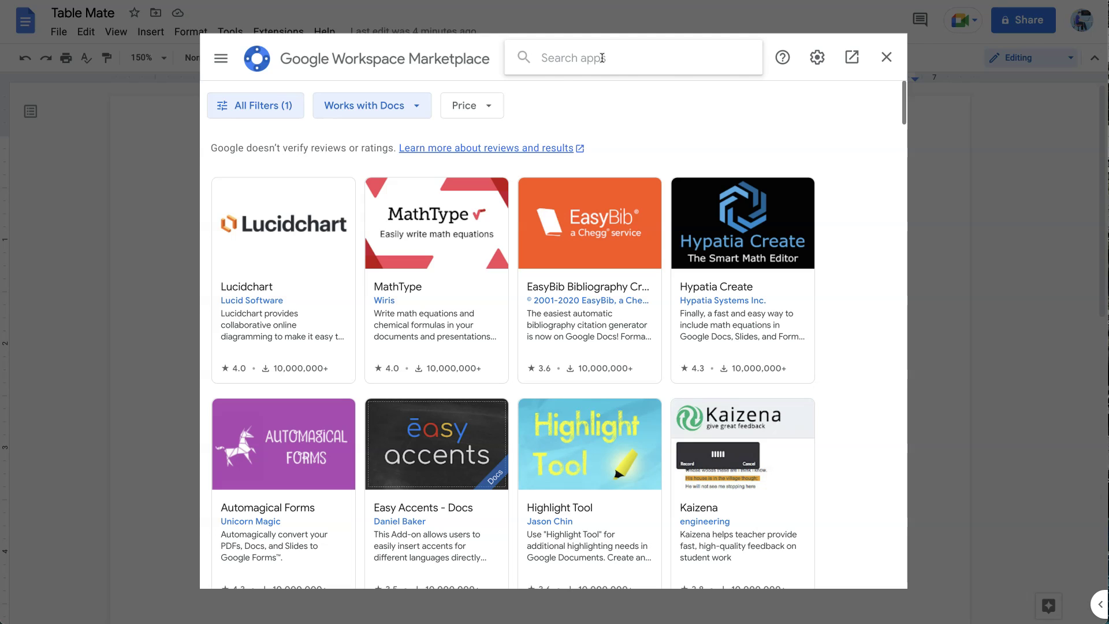
text(tabl)
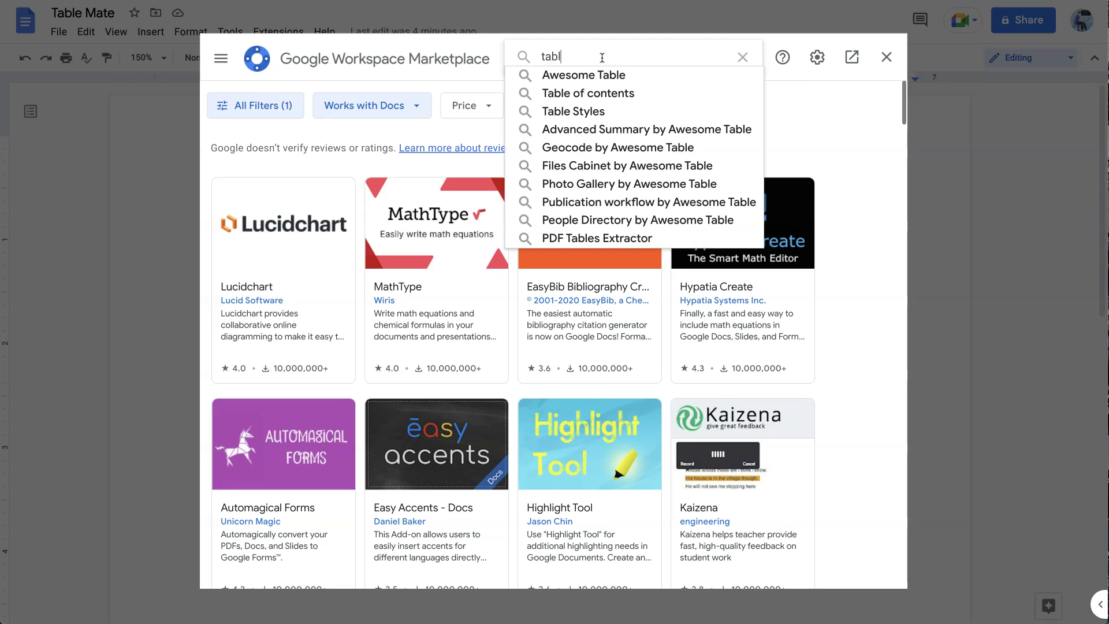
text(emate)
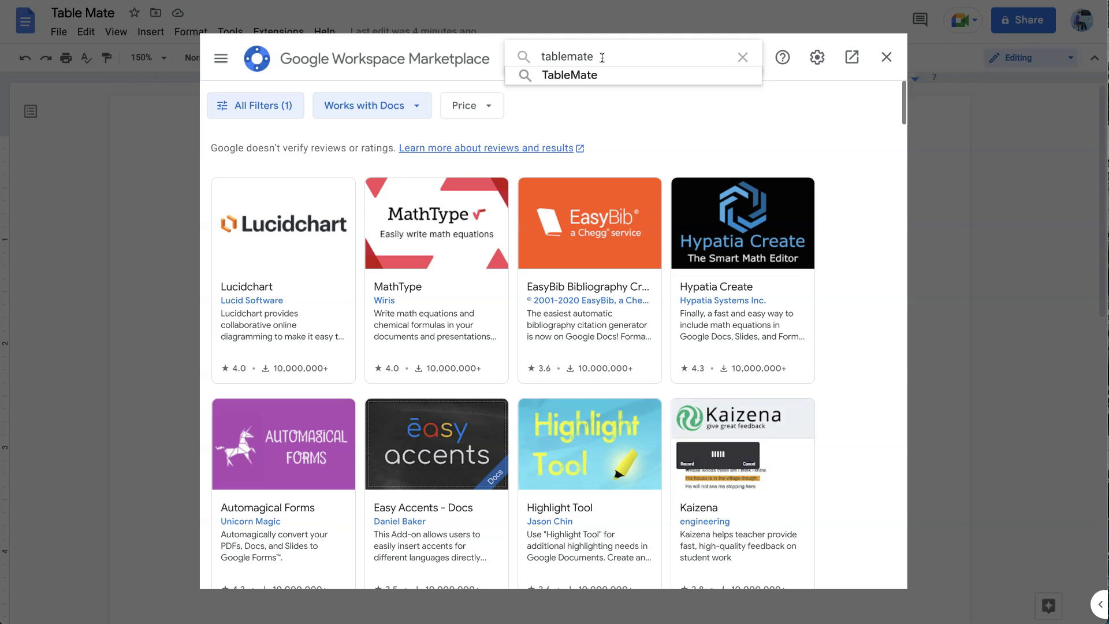
key(Return)
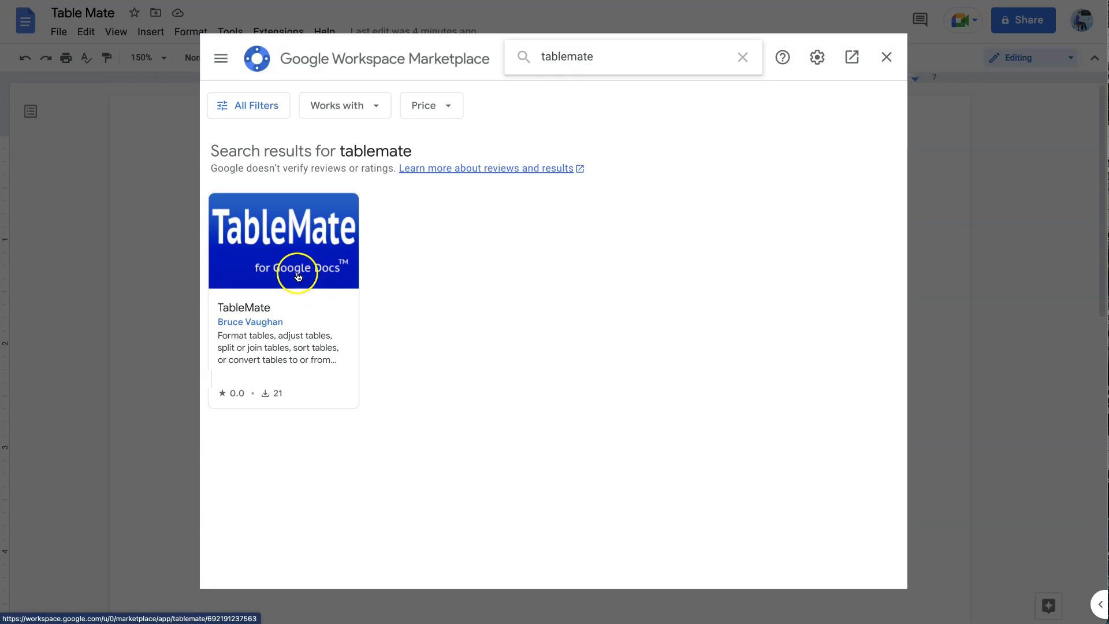
click(298, 277)
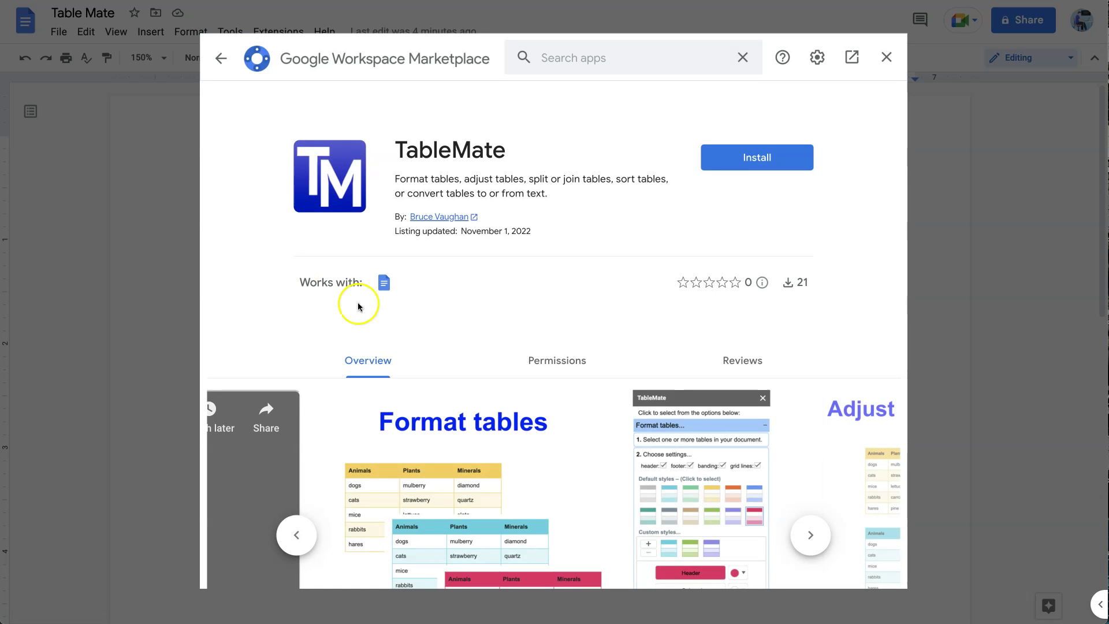
click(737, 161)
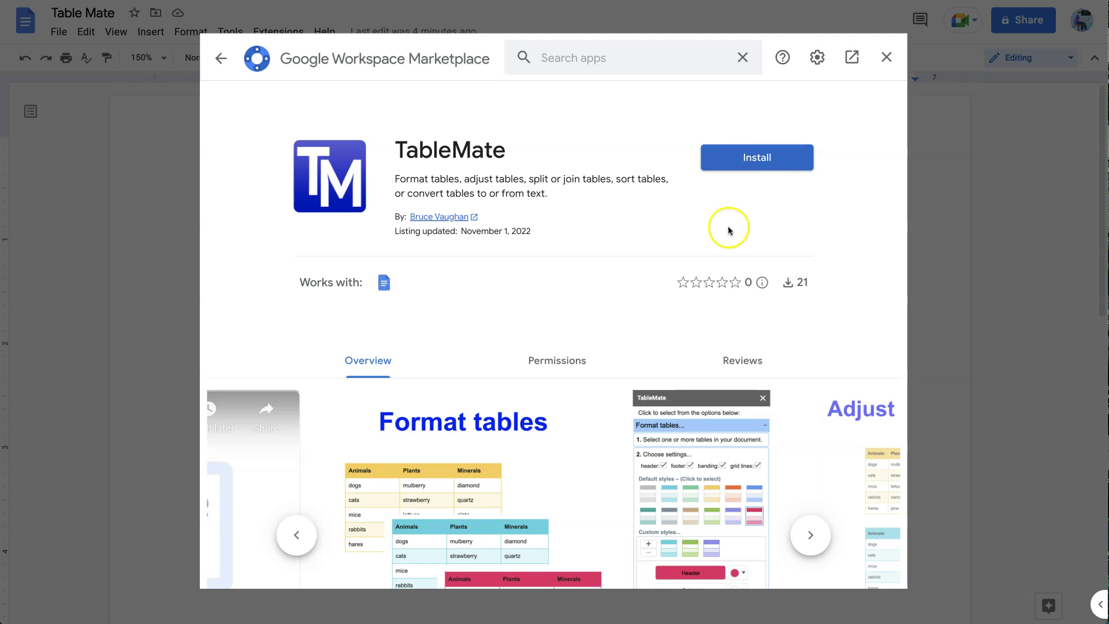
scroll(728, 258, down, 3)
scroll(728, 259, up, 2)
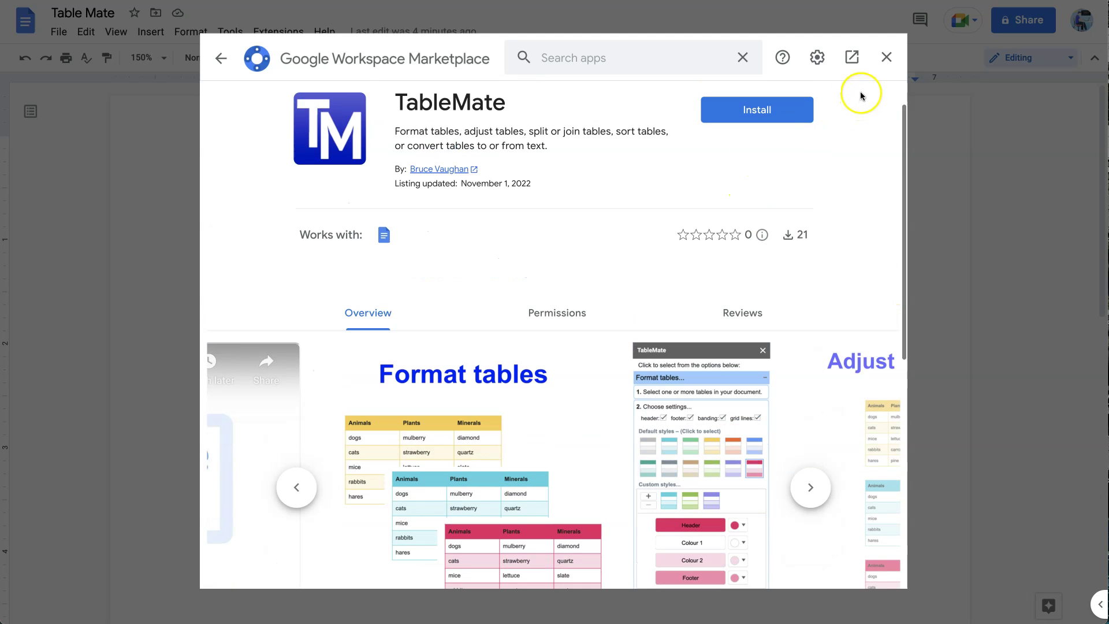
click(885, 57)
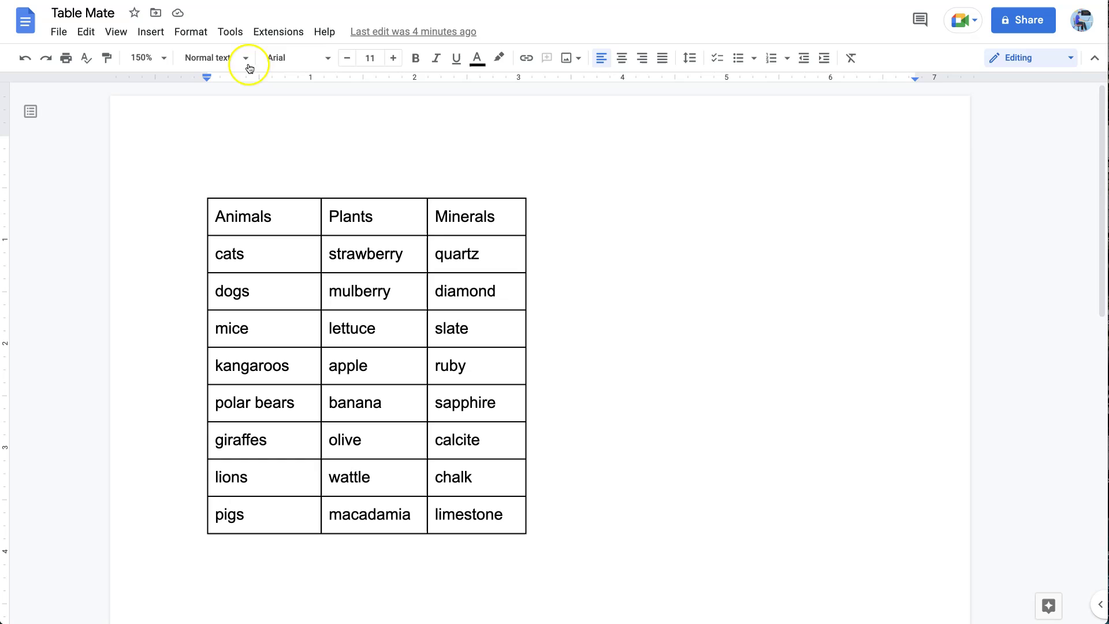
Start TableMate from the Extensions menu to open its sidebar.
click(287, 34)
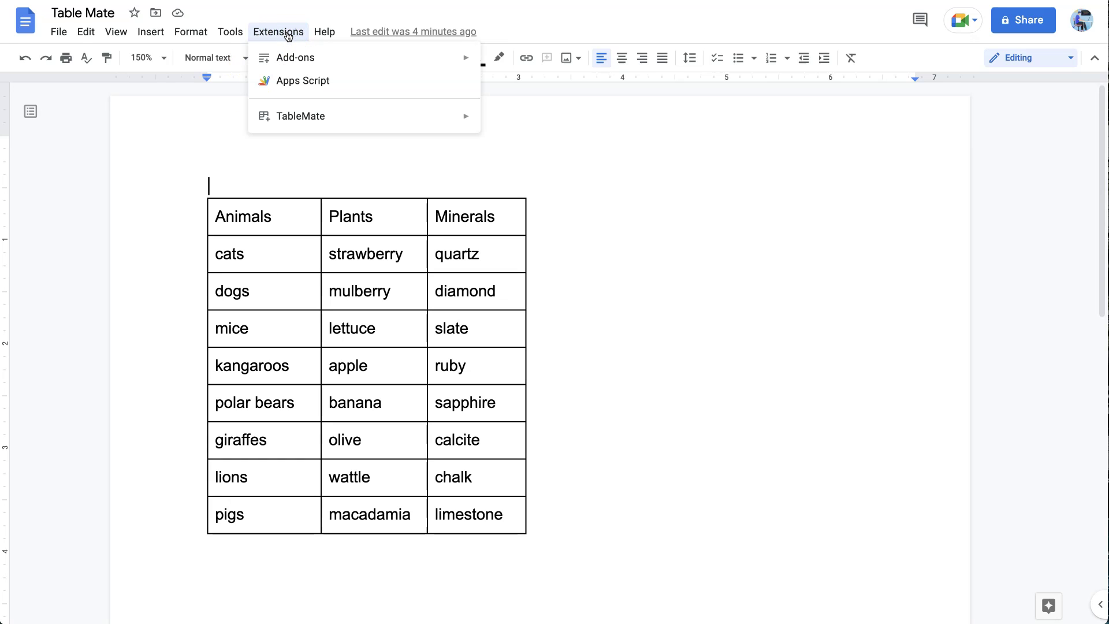
click(308, 115)
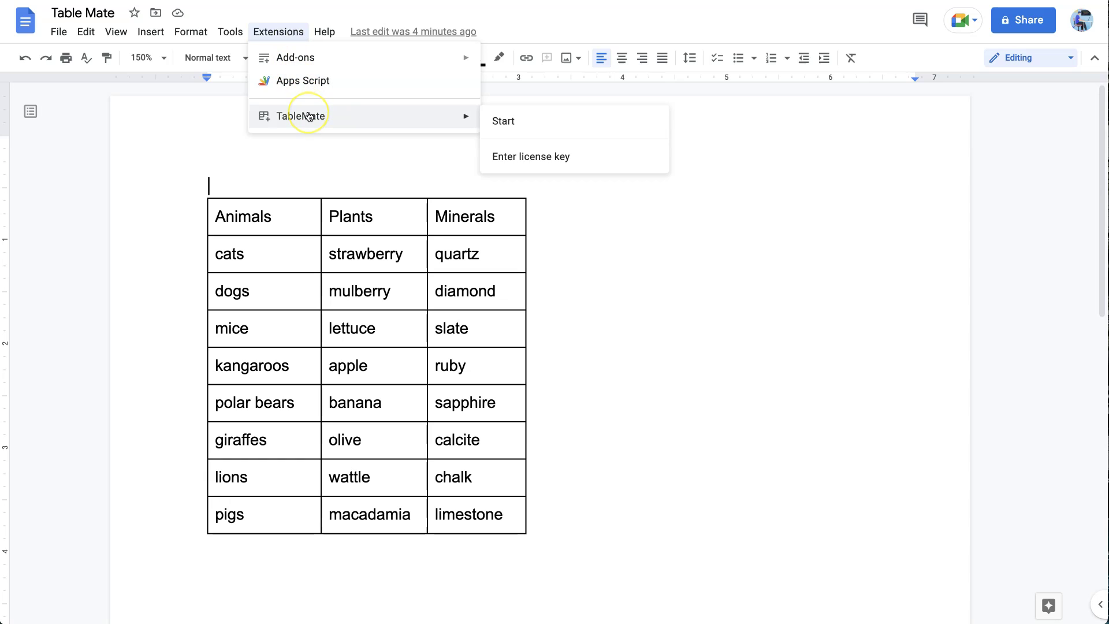
click(532, 121)
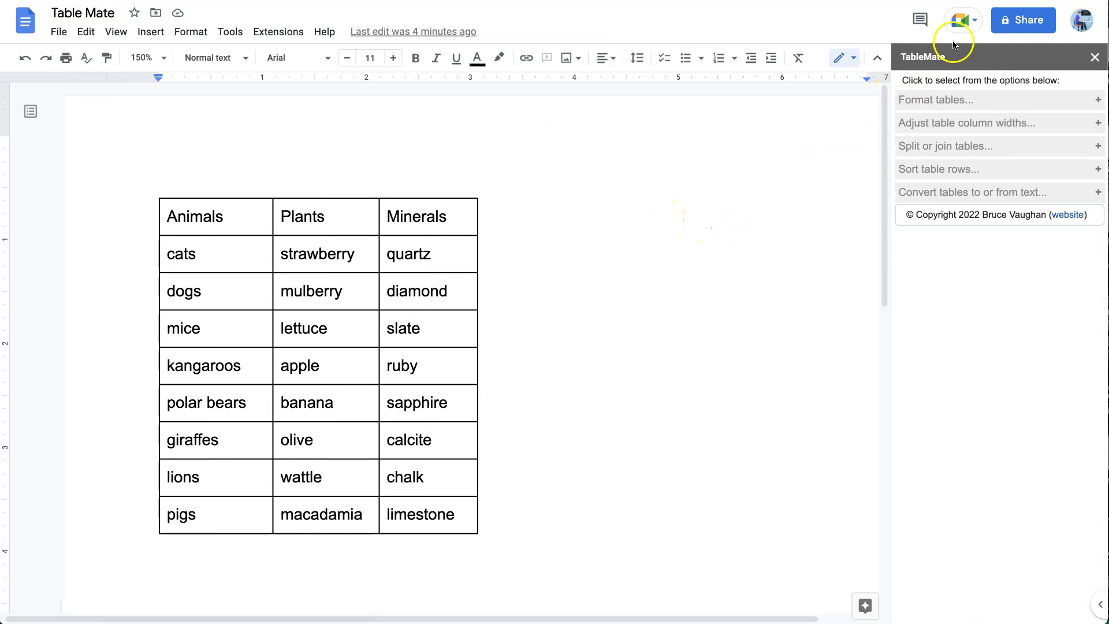
Expand TableMate's 'Convert tables to or from text' options and put the cursor in the Animals cell.
click(975, 197)
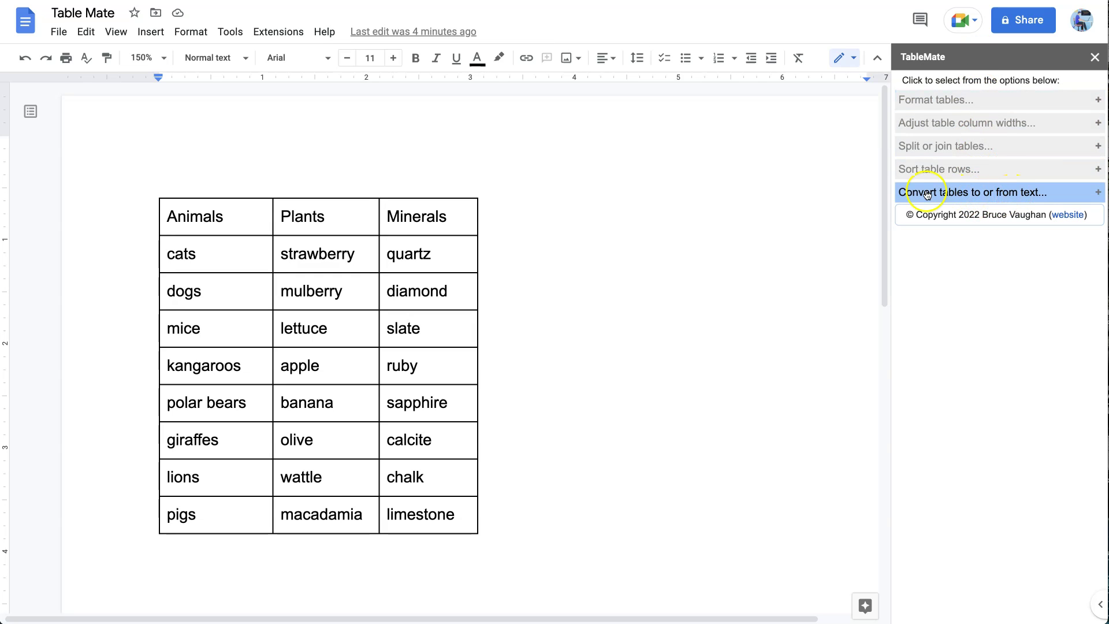
click(1066, 197)
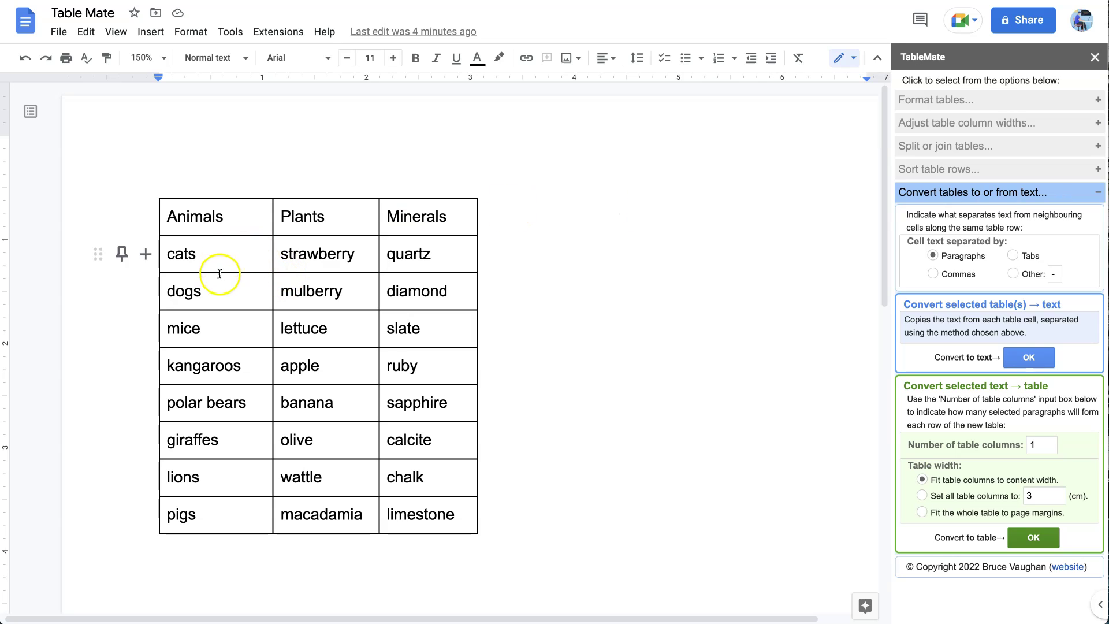
click(185, 218)
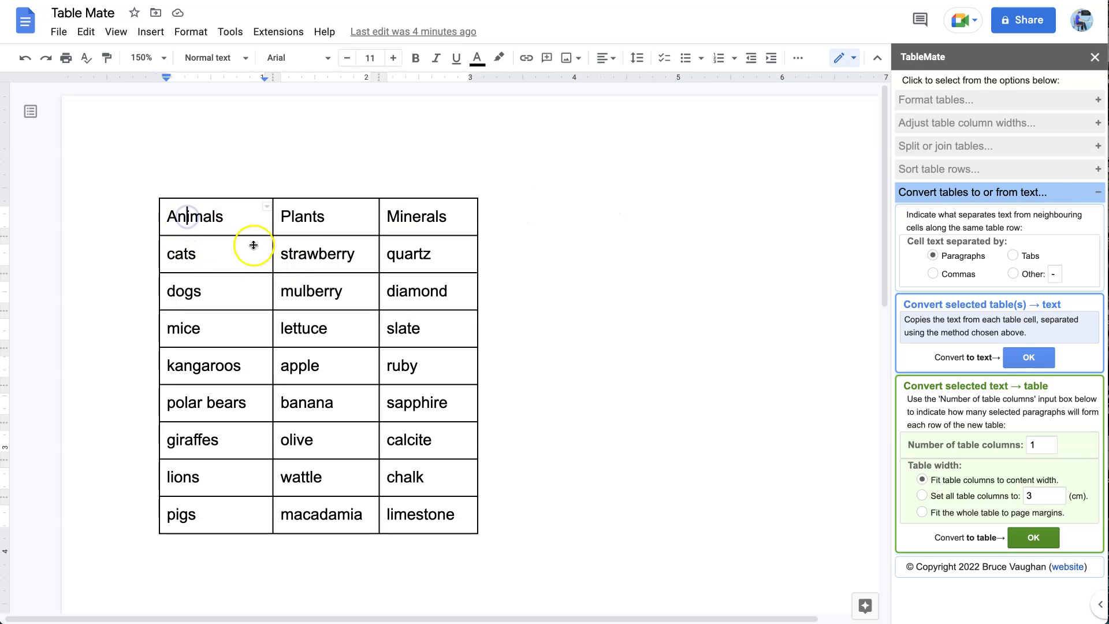
click(293, 254)
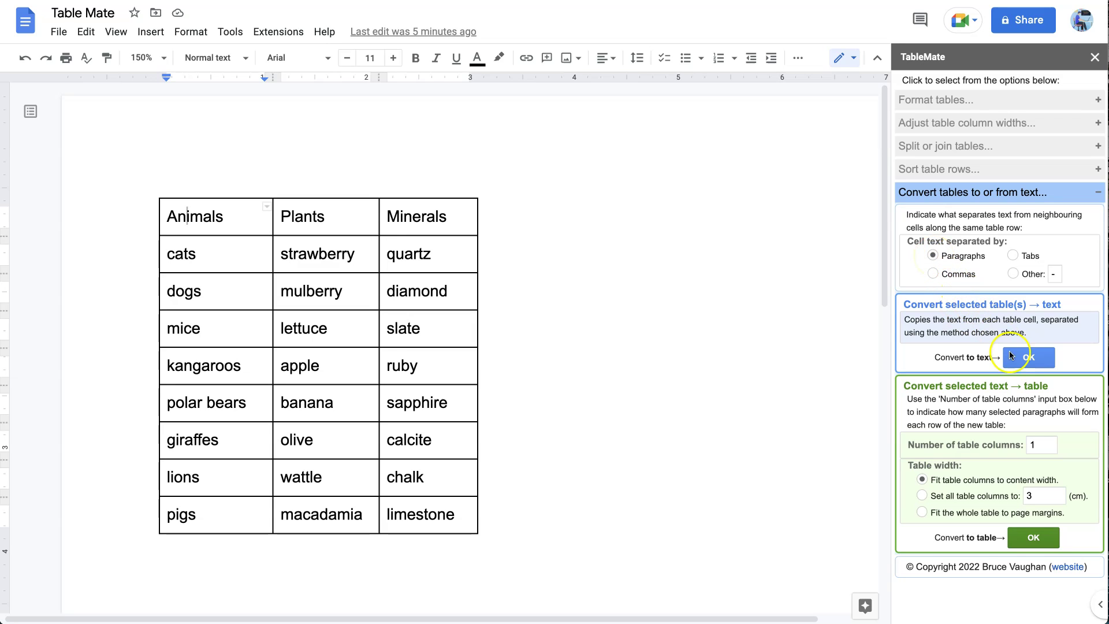
Convert the table to text with the Paragraphs separator, then place the cursor at Animals.
click(1030, 359)
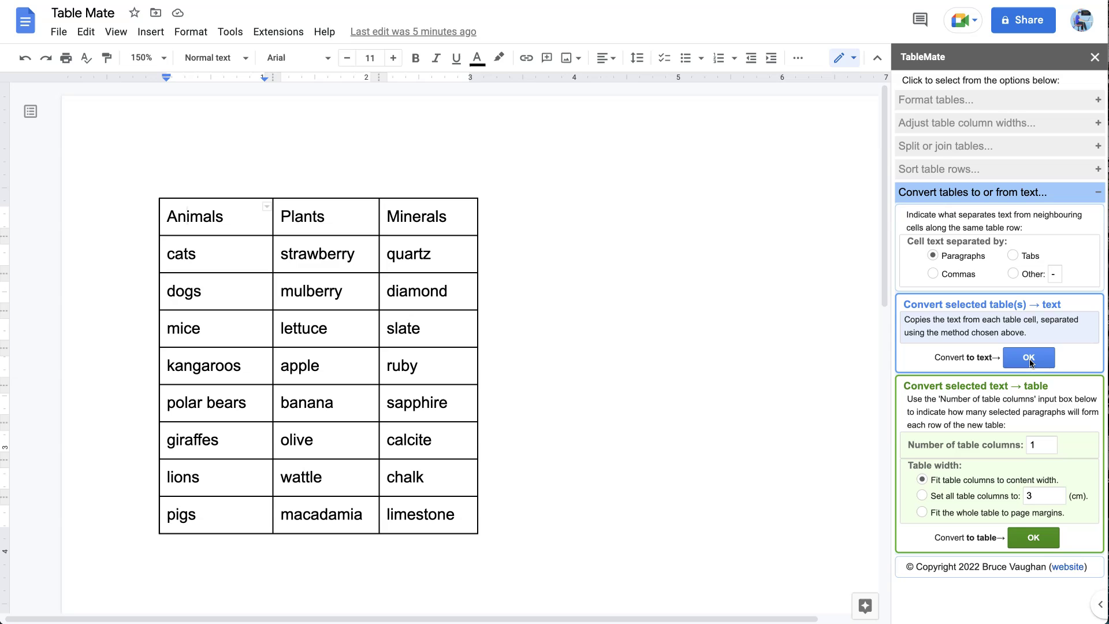
click(1030, 359)
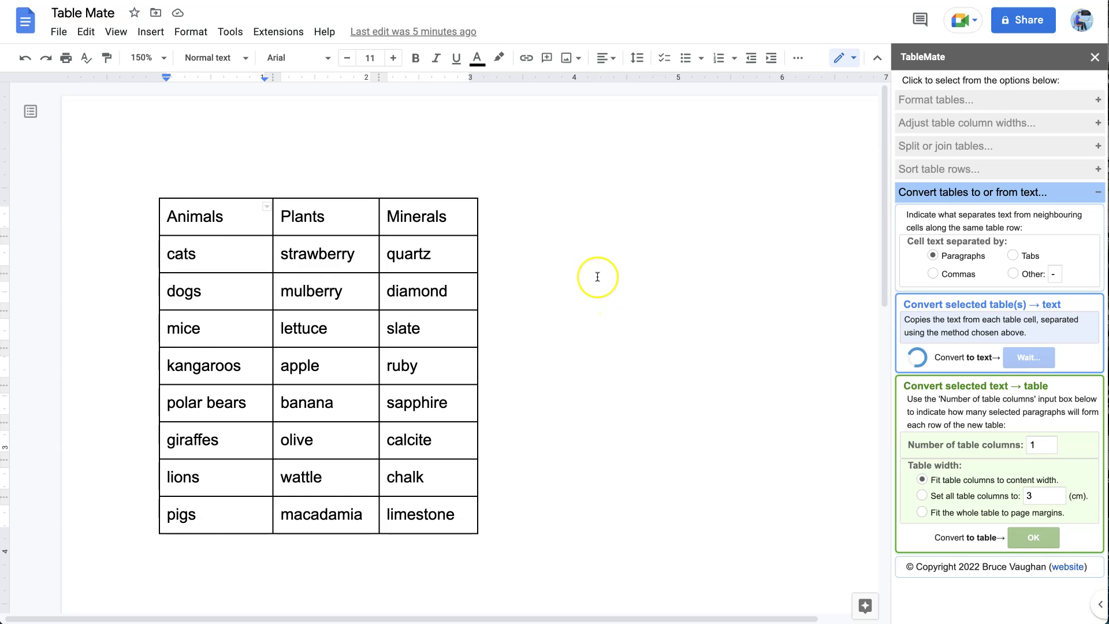
scroll(483, 283, down, 4)
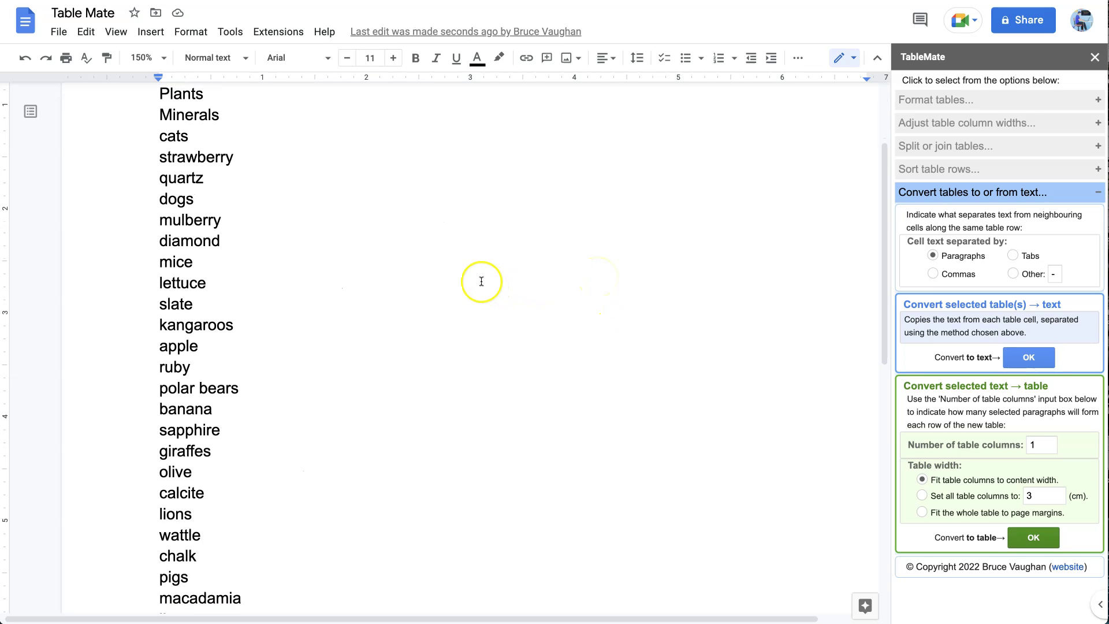
scroll(481, 280, up, 4)
click(300, 216)
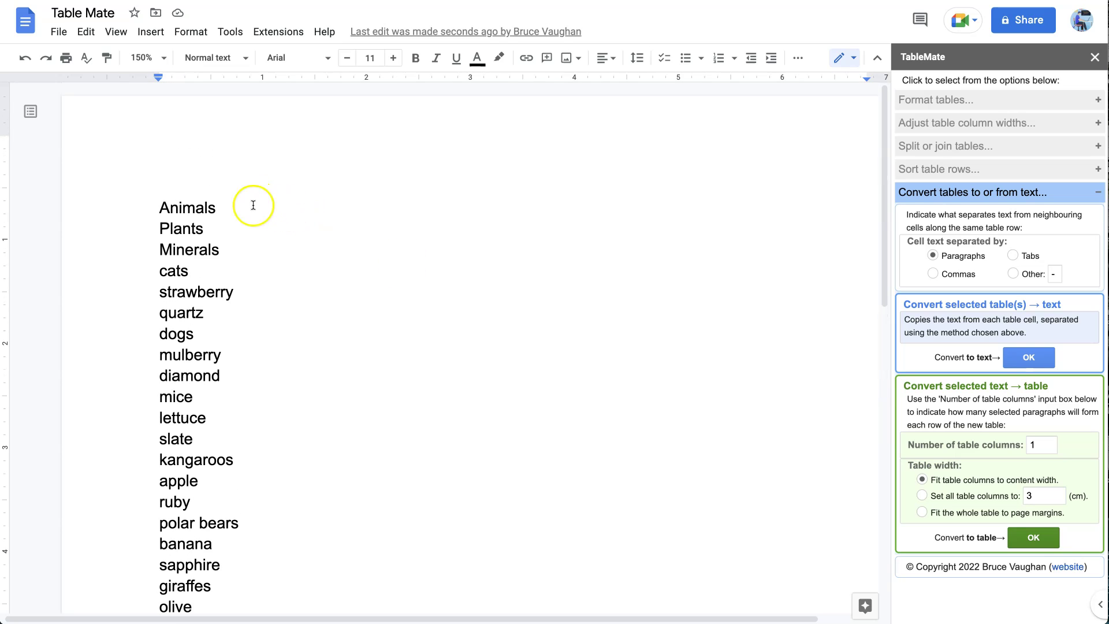
scroll(263, 208, down, 5)
scroll(265, 209, up, 5)
click(161, 206)
Undo the paragraph conversion to bring back the eight-row Animals, Plants and Minerals table.
drag(161, 206, 243, 356)
click(303, 316)
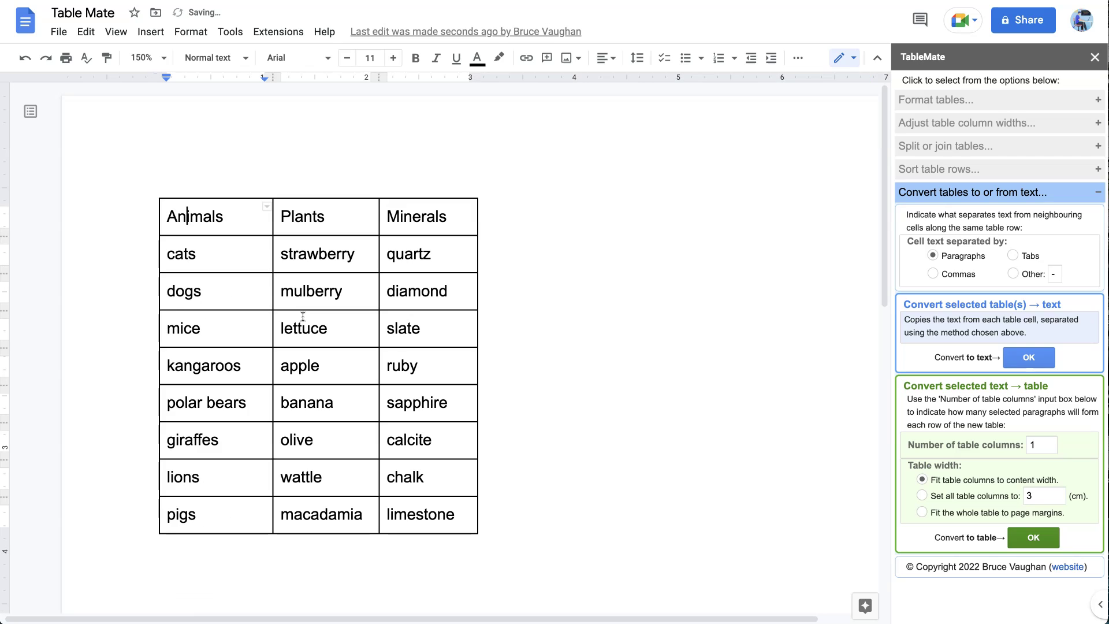
click(291, 304)
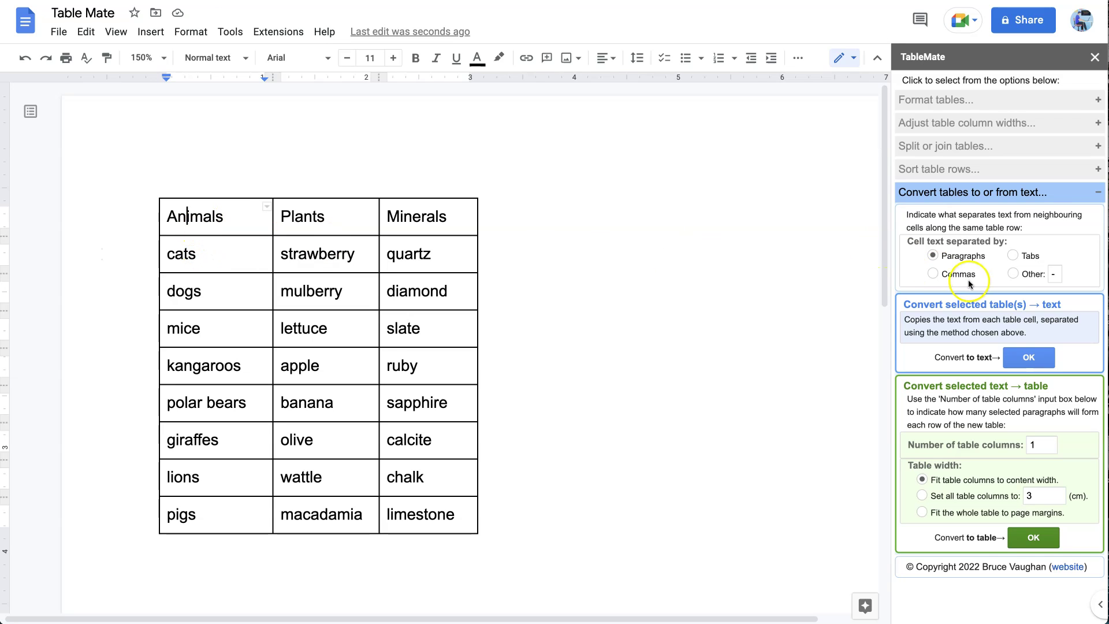
Convert the table to tab-separated text with the Tabs separator, one line per row.
click(1013, 255)
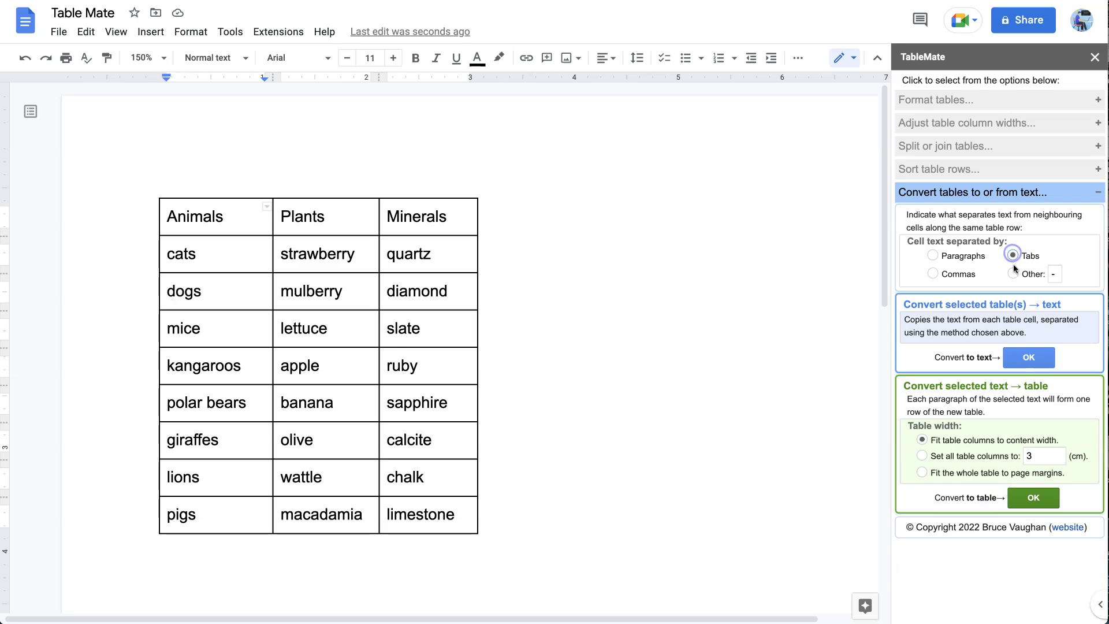
click(1041, 362)
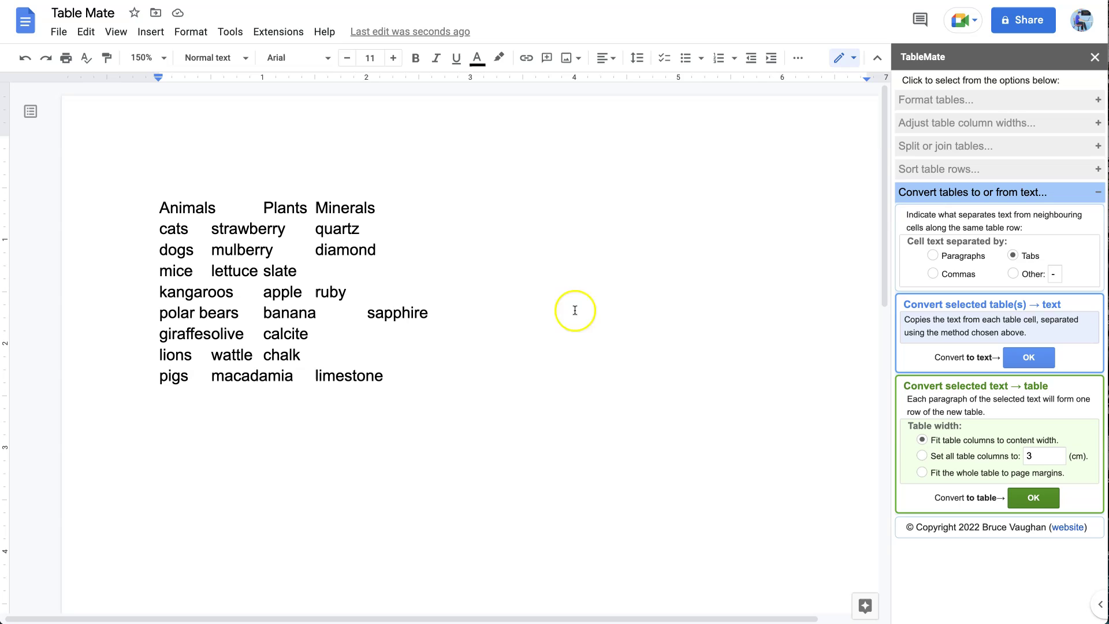
click(262, 76)
Select the nine tab-separated lines and add a left tab stop aligning the Plants column.
click(165, 203)
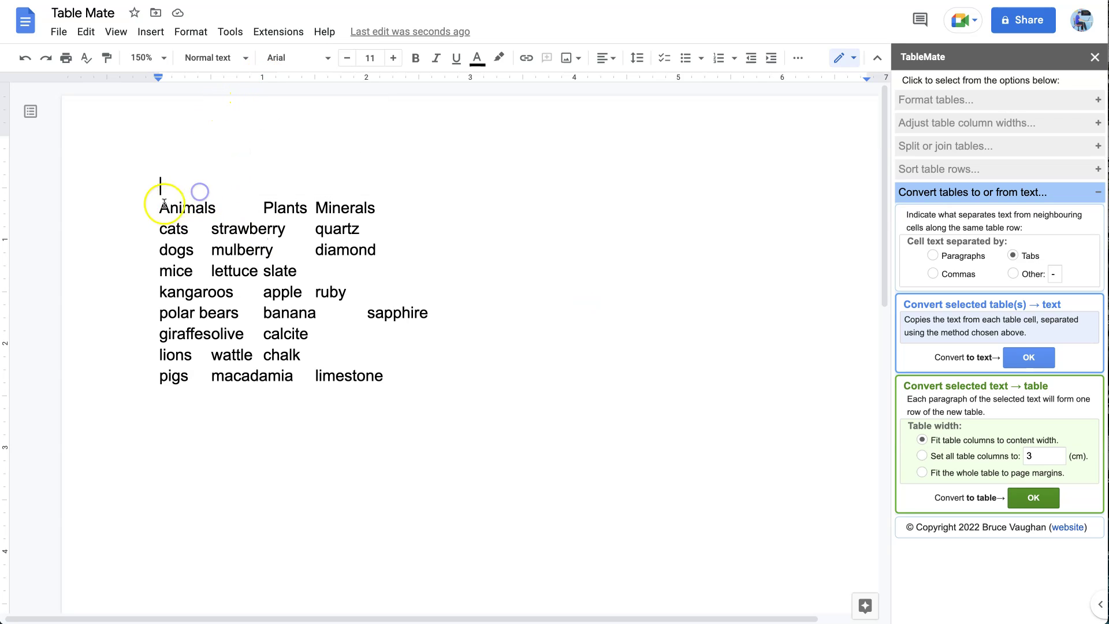
drag(164, 203, 383, 376)
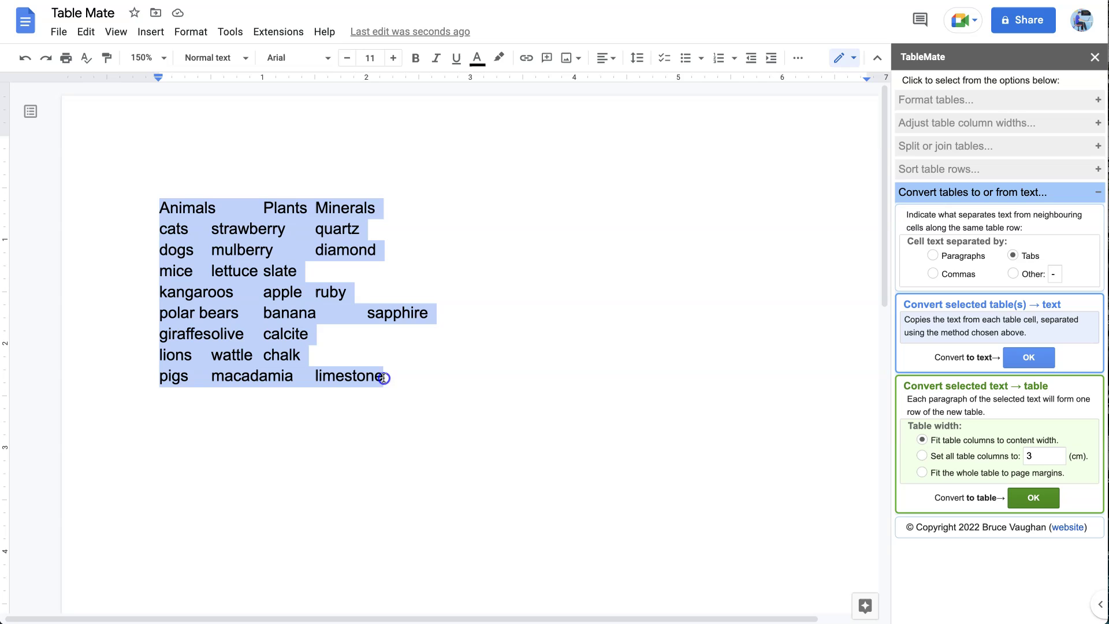
click(247, 77)
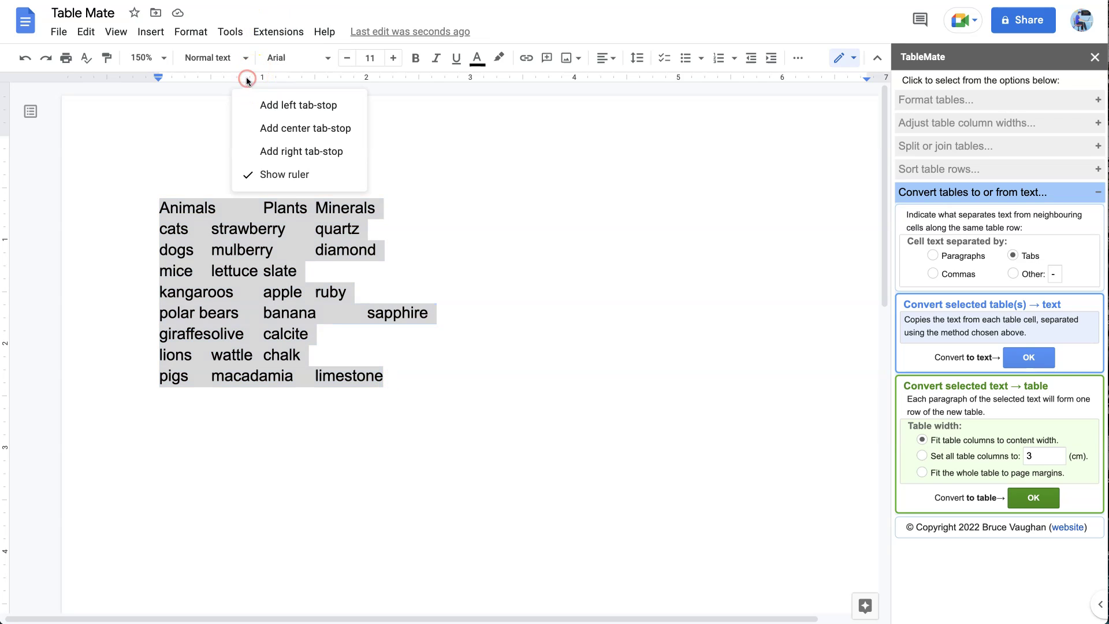
click(313, 105)
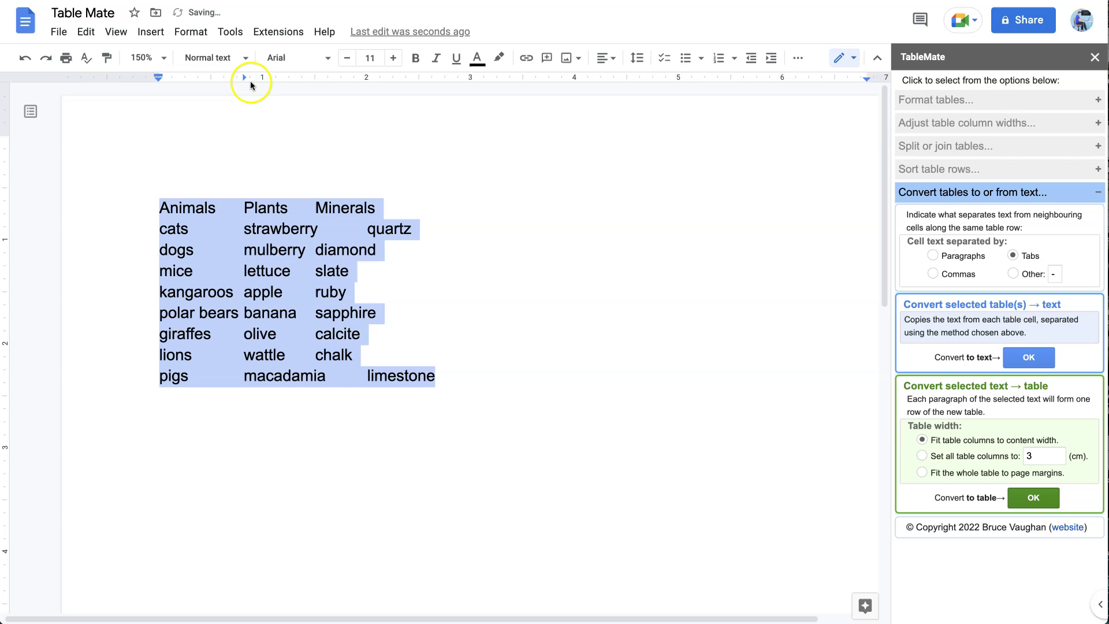
drag(244, 78, 263, 78)
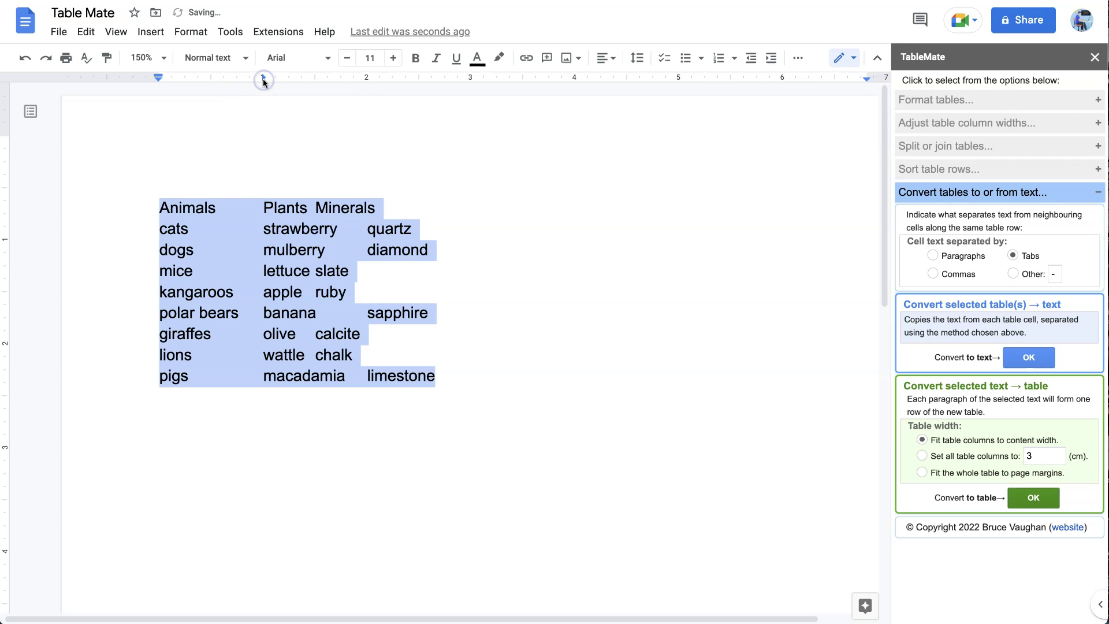
Add a second left tab stop and shift it right to align the Minerals column.
click(370, 79)
click(417, 103)
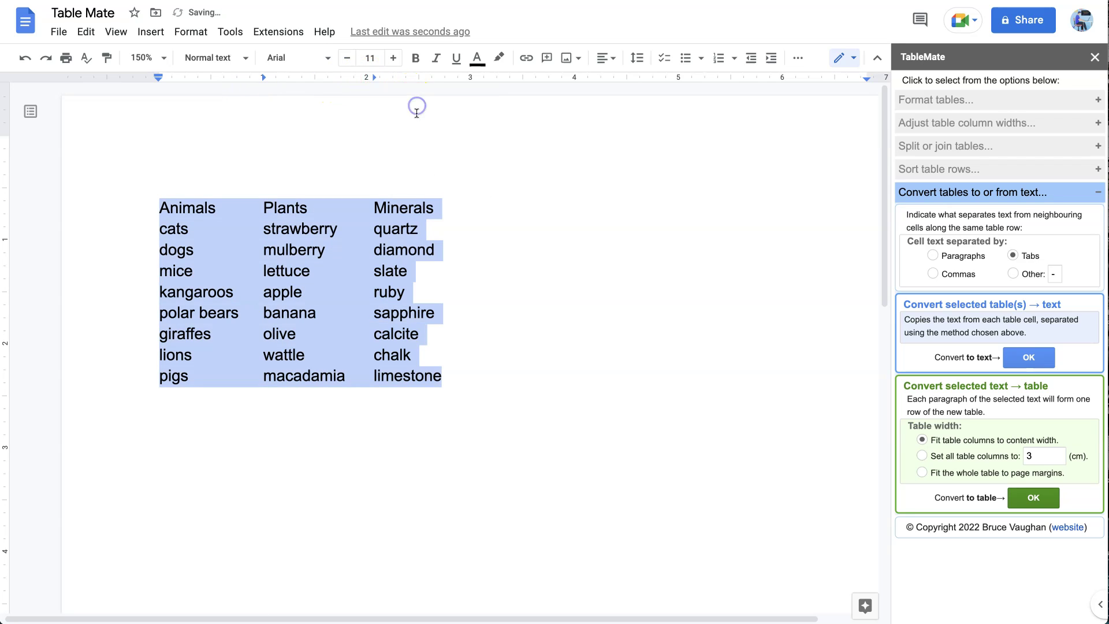
drag(375, 79, 388, 79)
click(411, 450)
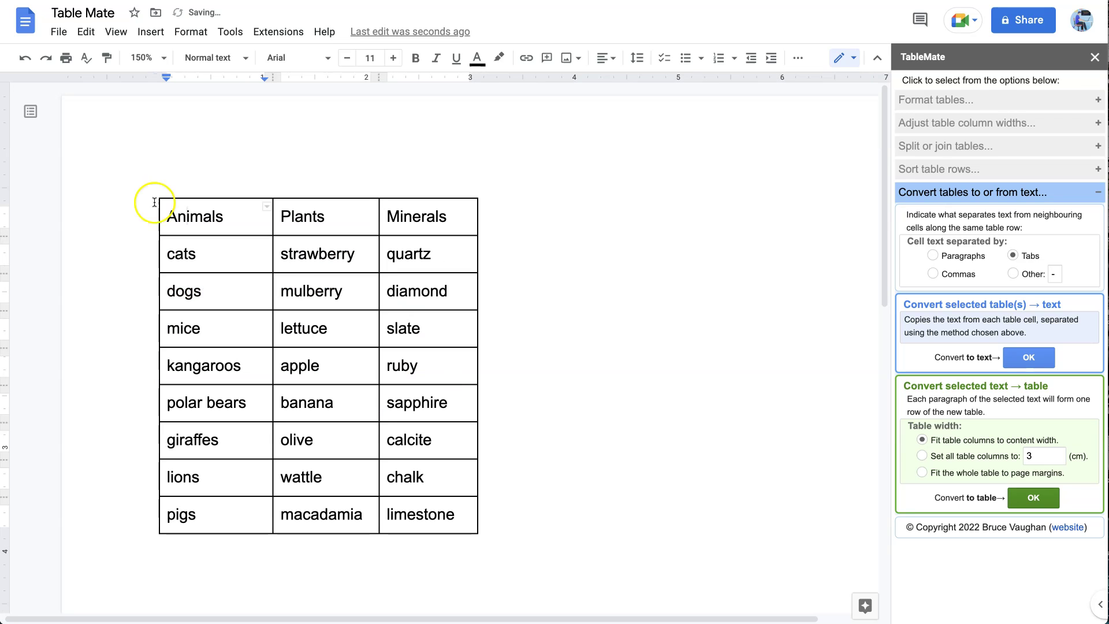
Convert the table to comma-separated text, then undo to restore the table.
click(965, 278)
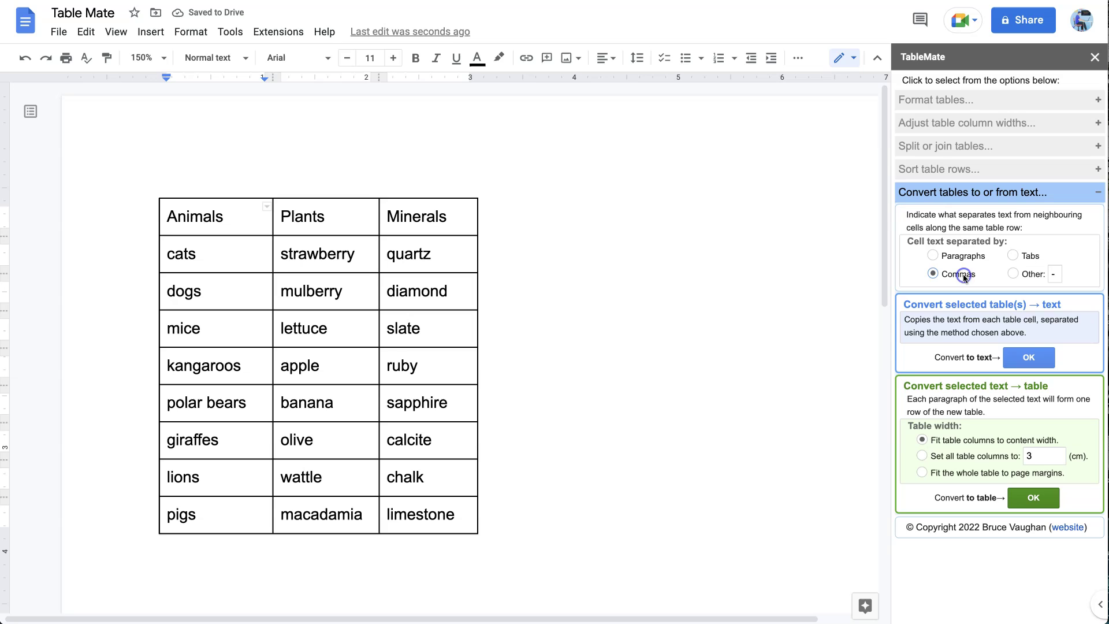
click(1028, 358)
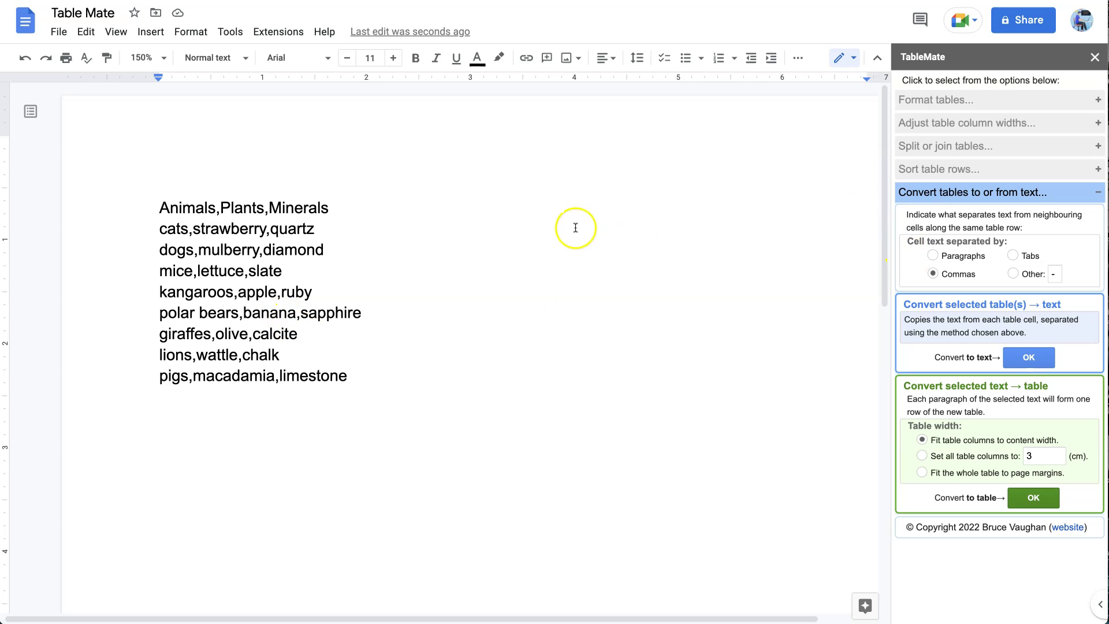
click(390, 251)
key(ctrl+z)
Convert the table using a custom '$' separator, then undo to restore the table.
click(1013, 273)
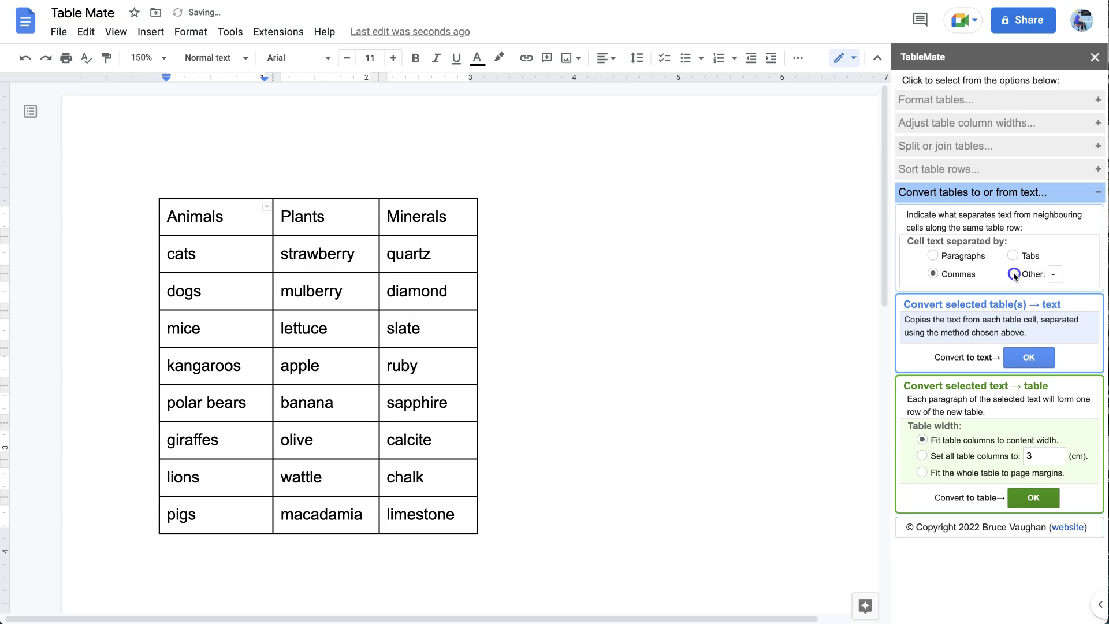
click(1058, 276)
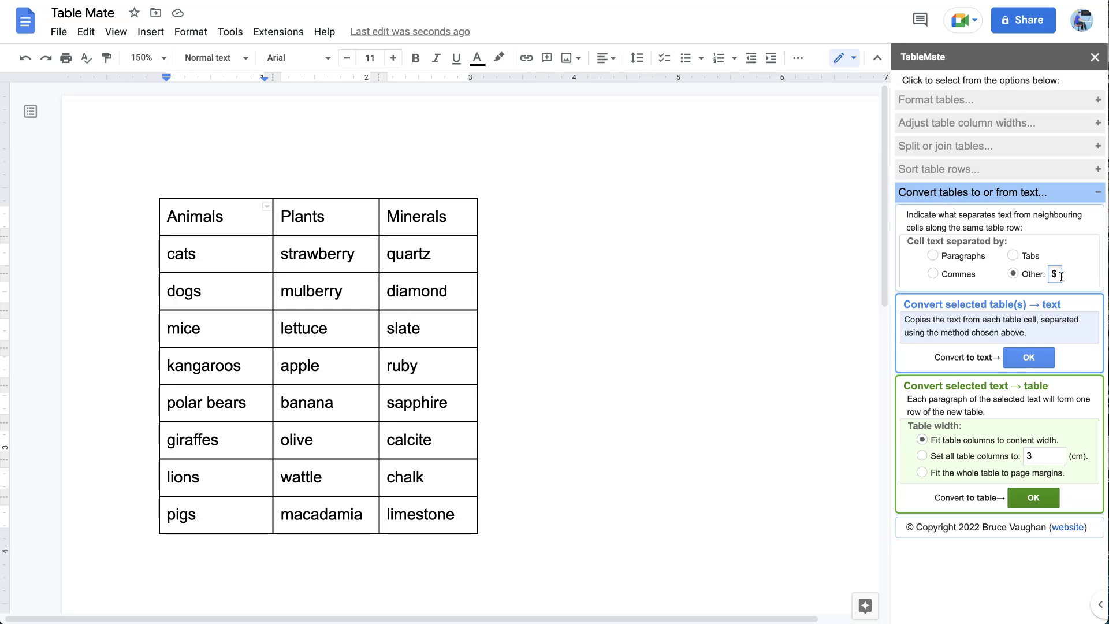
text($)
click(1031, 358)
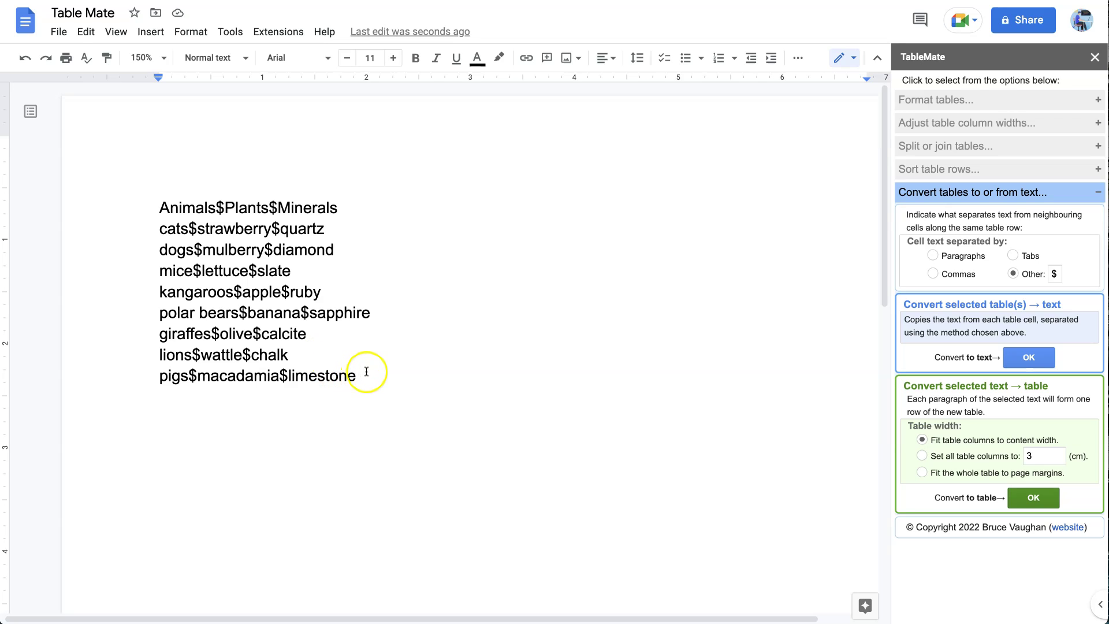
key(ctrl+z)
key(ctrl+z)
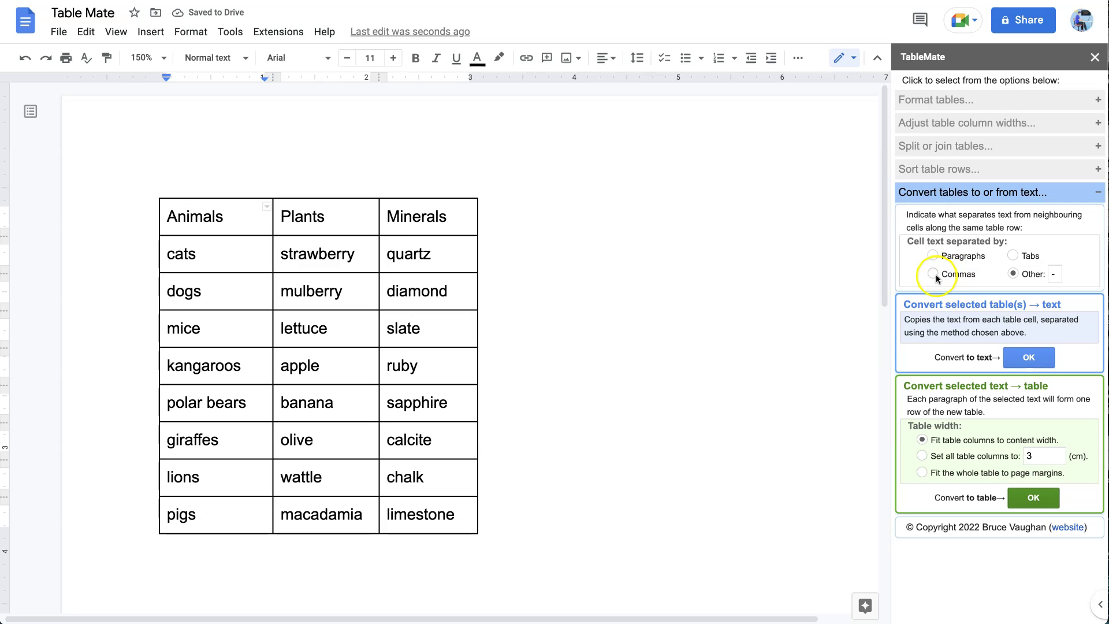
Convert the table to one paragraph per cell and select the word list from Animals to limestone.
click(934, 256)
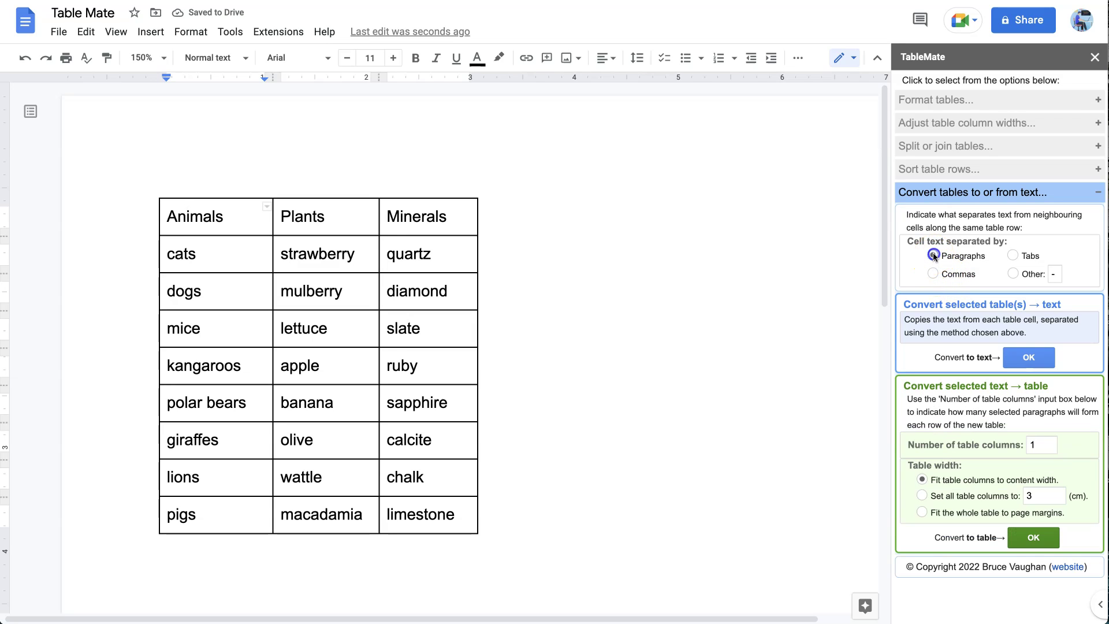
click(1031, 359)
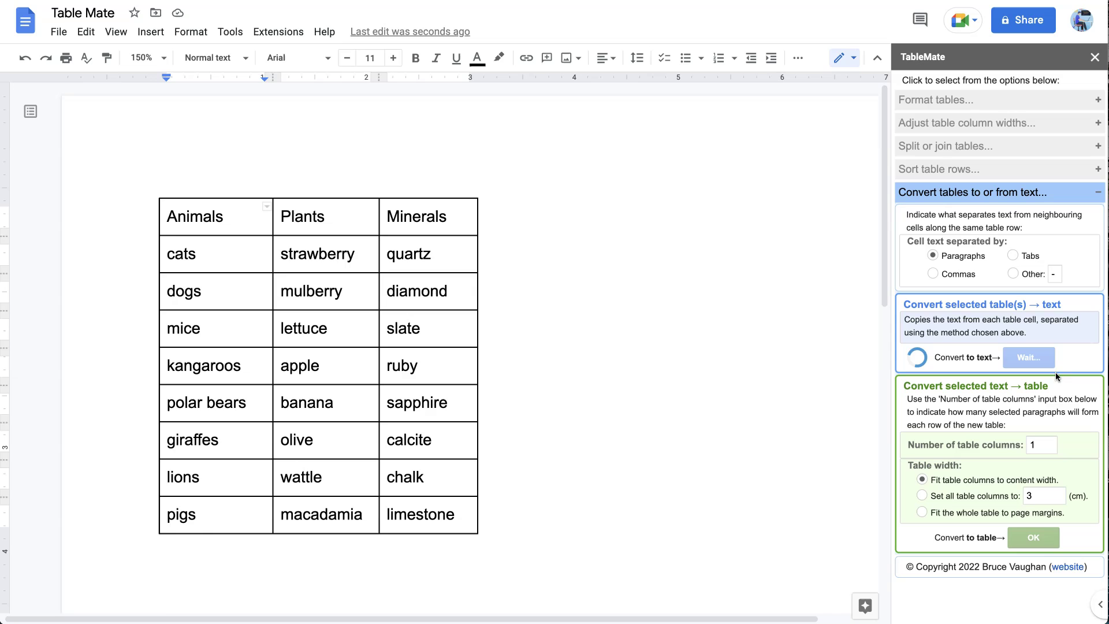
scroll(560, 278, down, 6)
scroll(491, 307, up, 5)
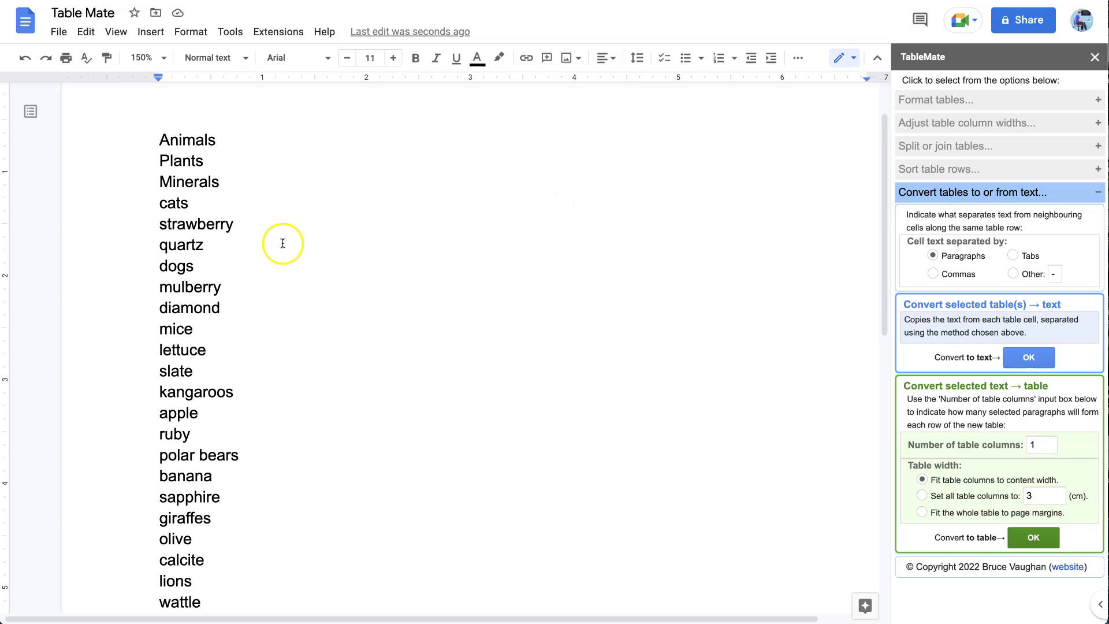
drag(157, 139, 227, 532)
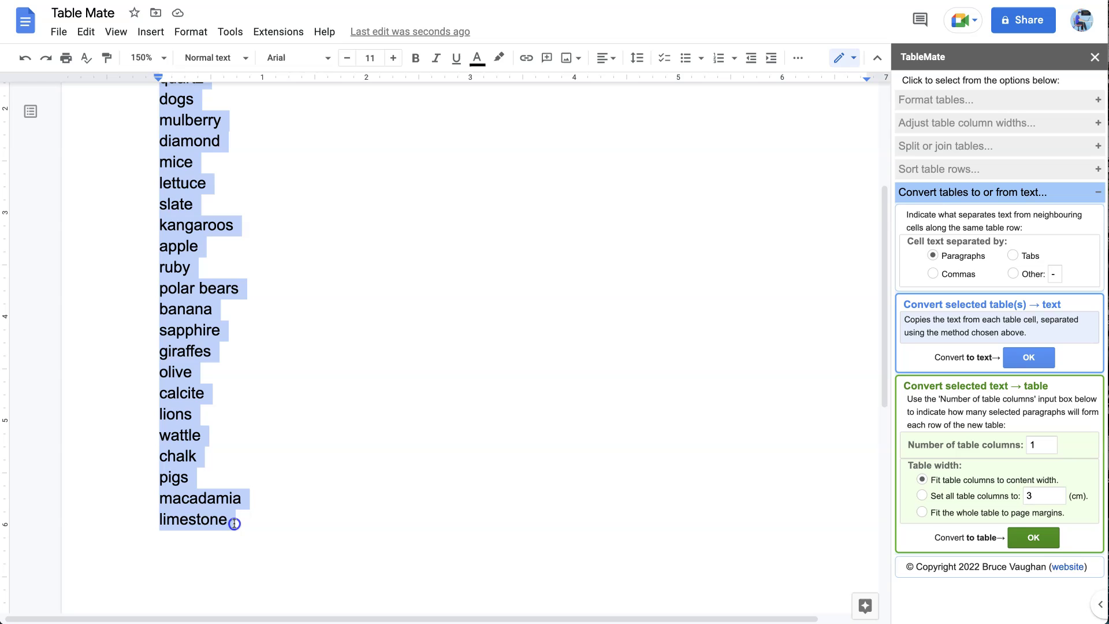
Convert the selected word list into a single-column table with Number of table columns at 1.
scroll(324, 505, up, 4)
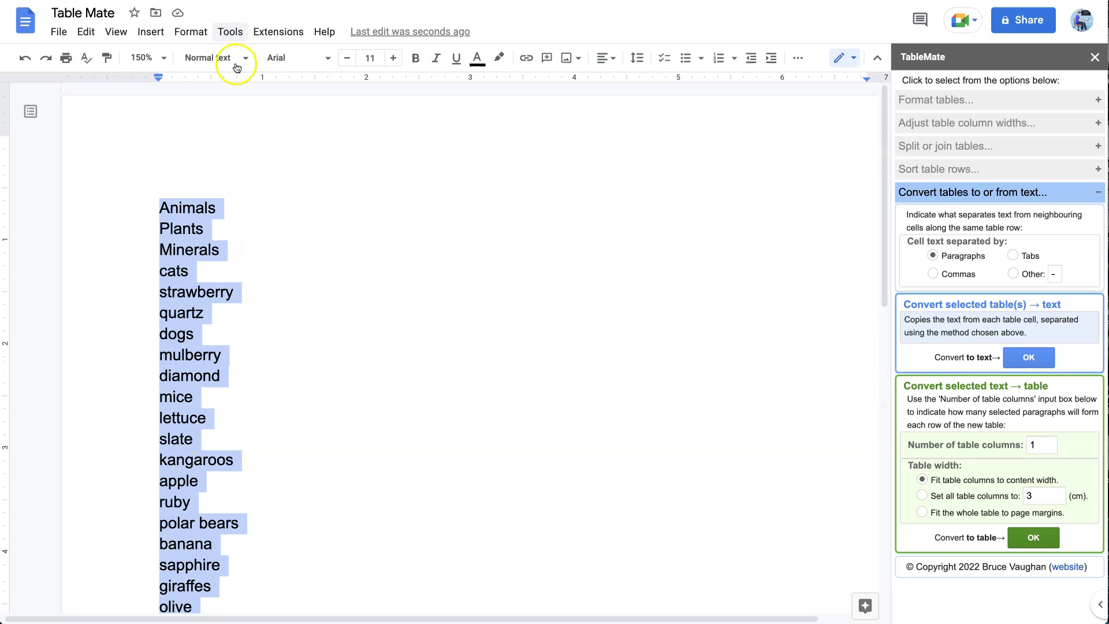
scroll(257, 317, down, 3)
scroll(329, 327, up, 3)
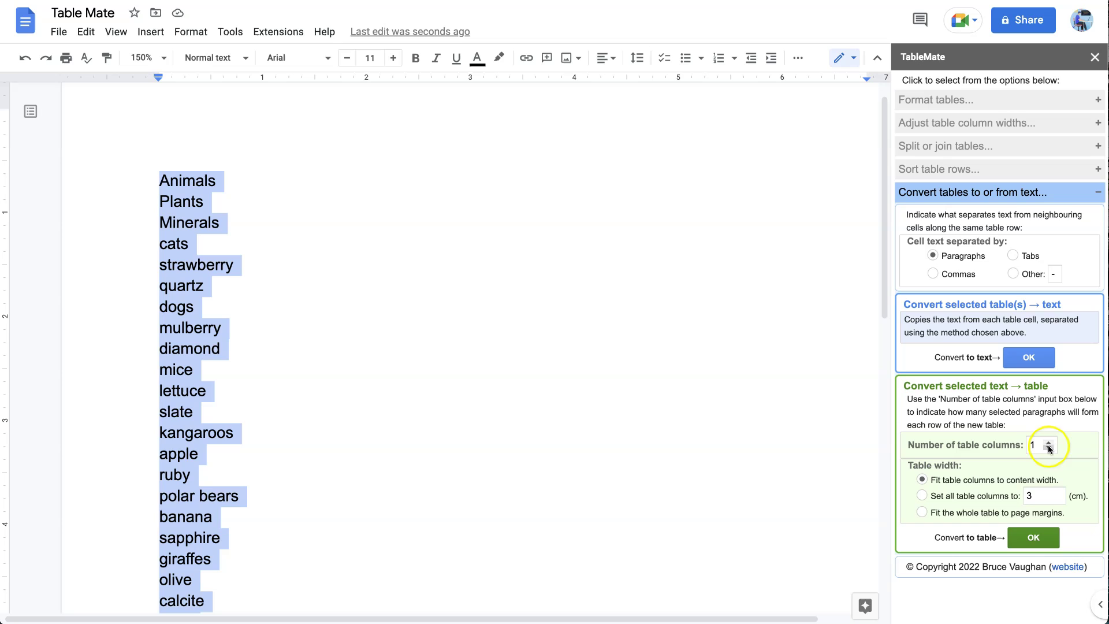
click(1034, 539)
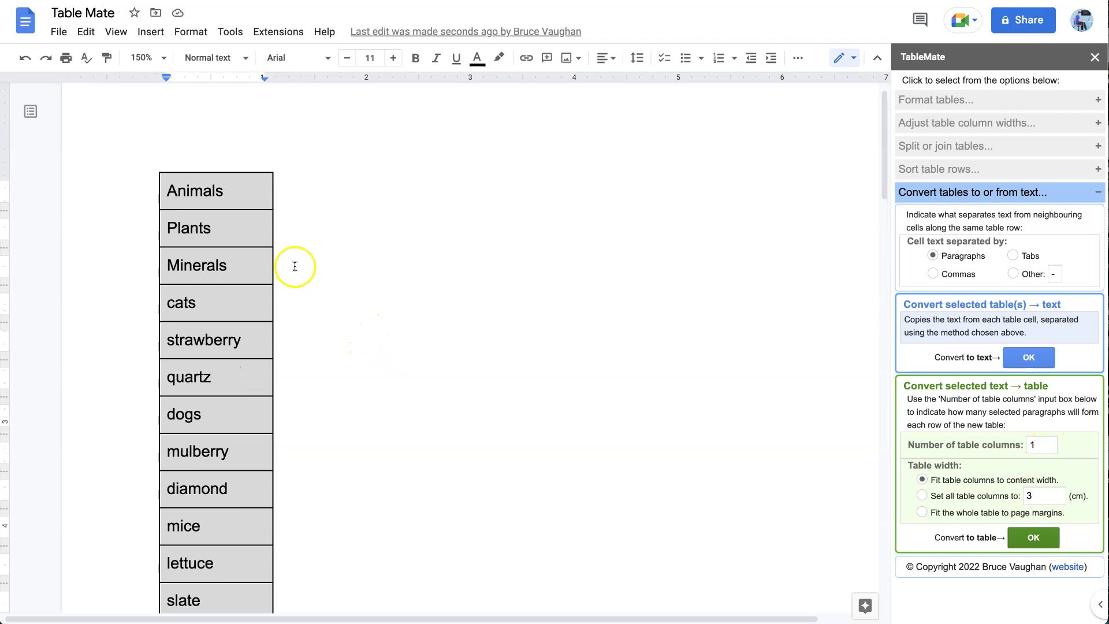
click(293, 296)
scroll(248, 370, down, 12)
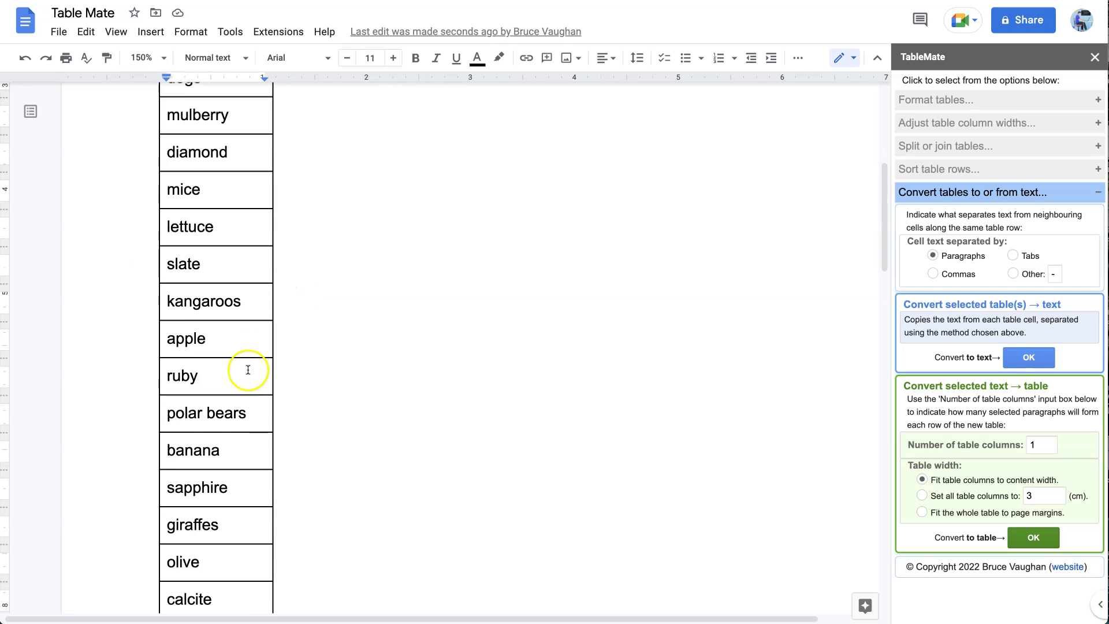
scroll(248, 370, up, 12)
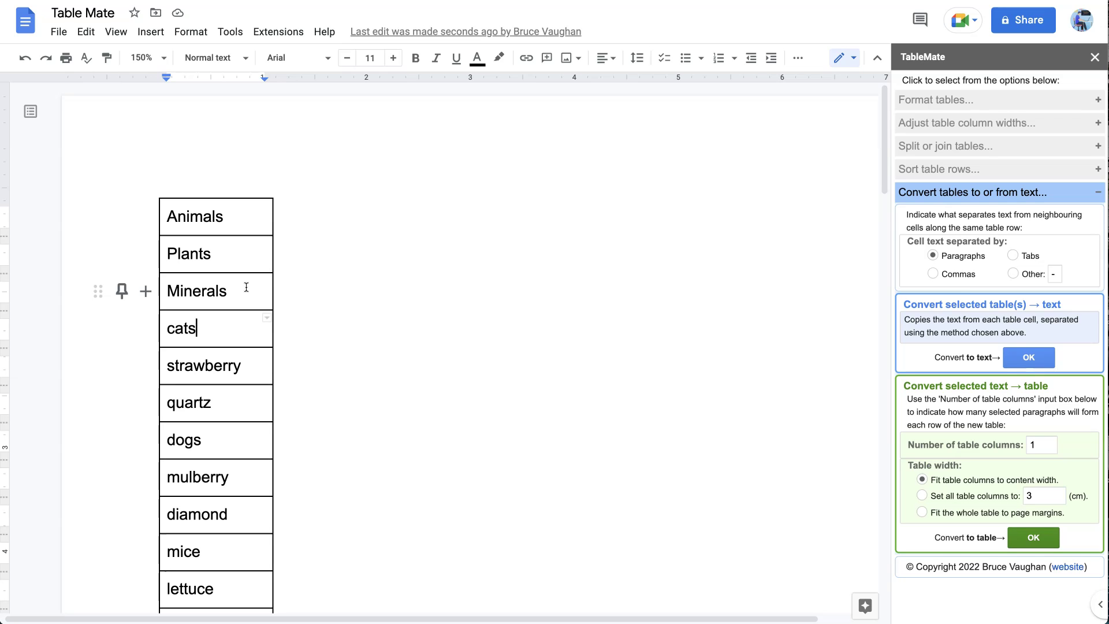
click(246, 287)
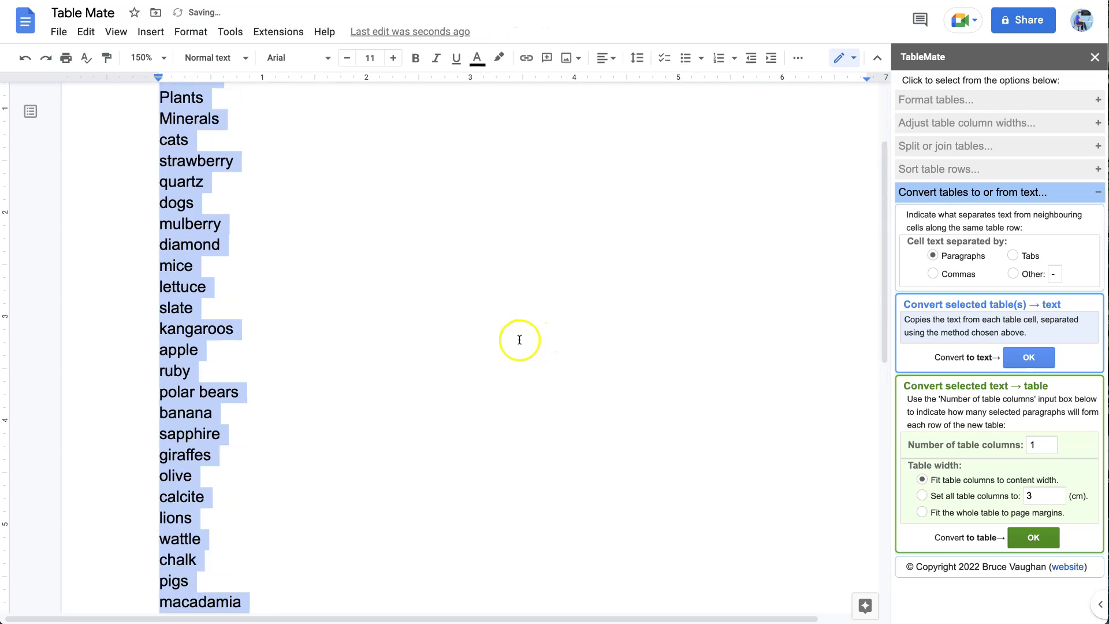
Set Number of table columns to 3 and convert the word list into a three-column table.
click(1049, 443)
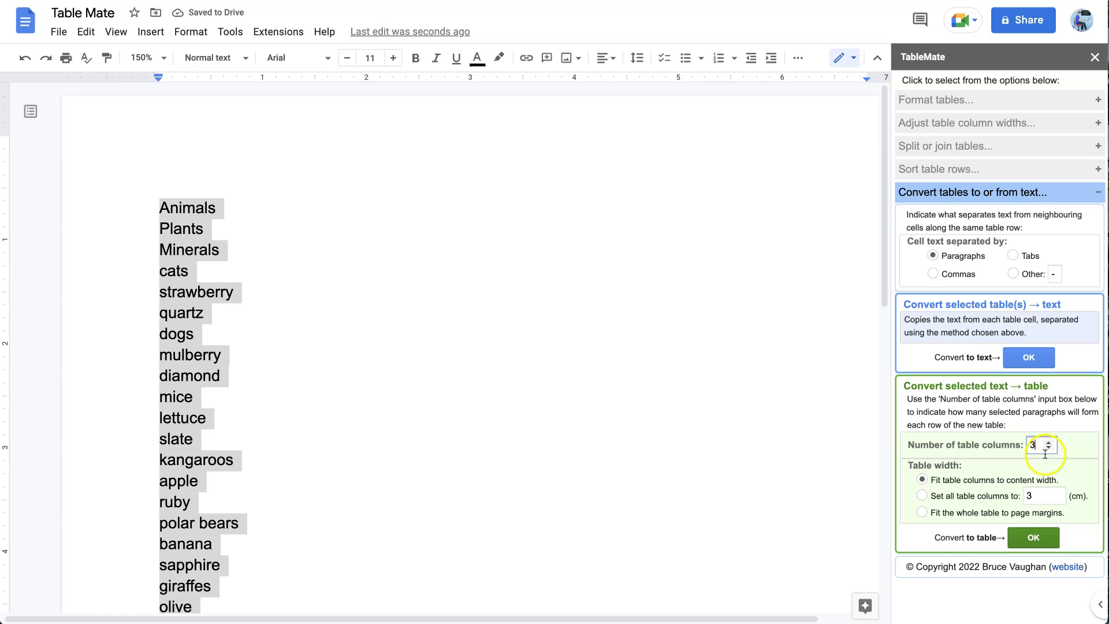
click(1034, 537)
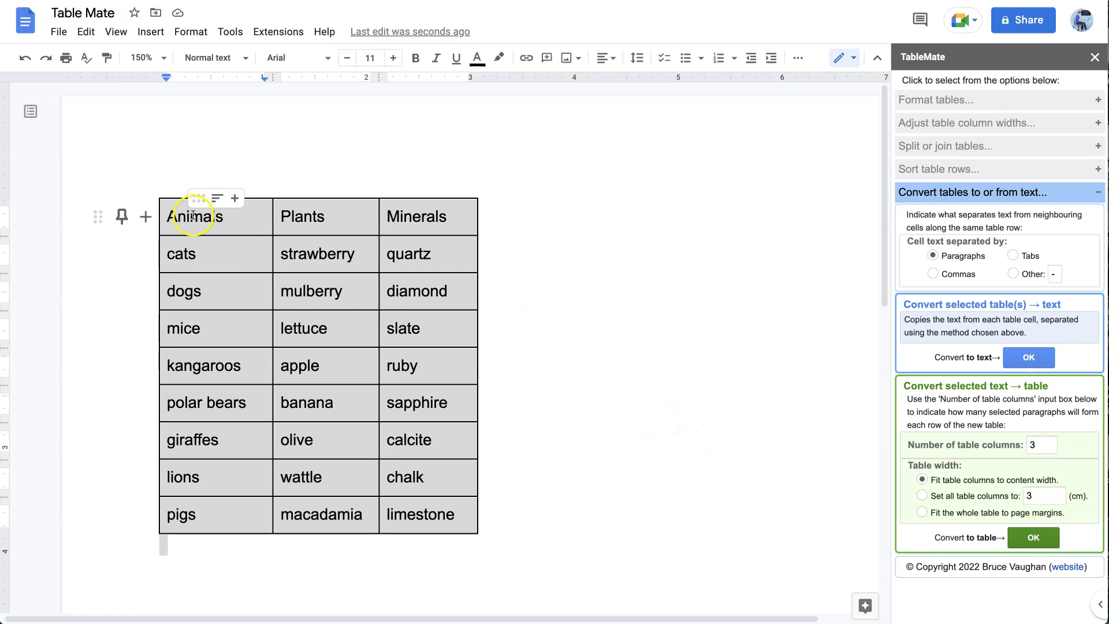
click(192, 217)
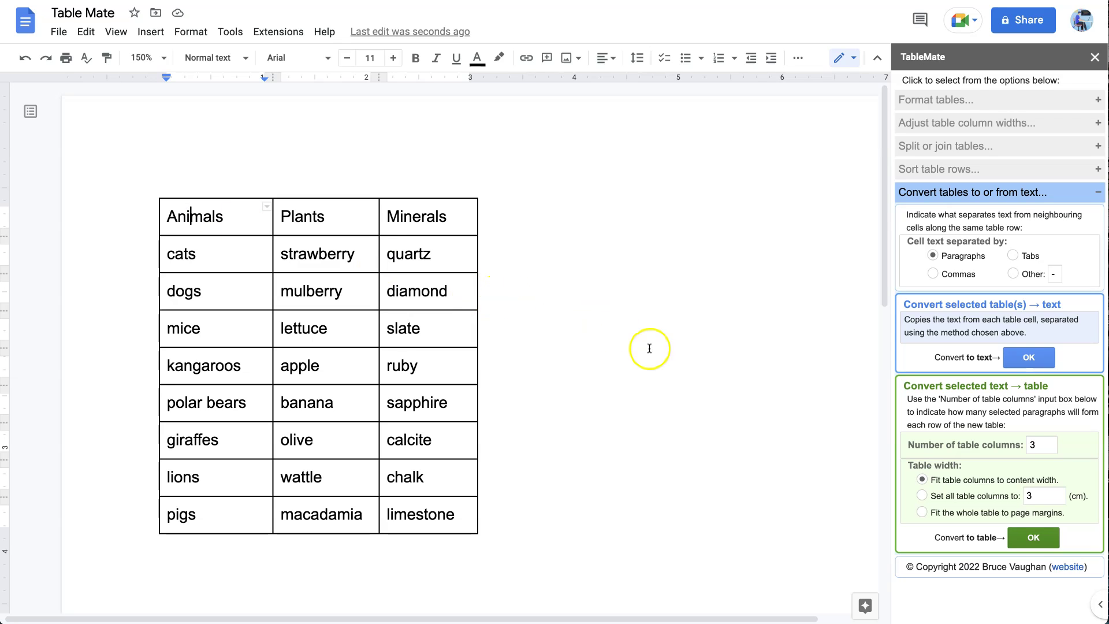
click(218, 216)
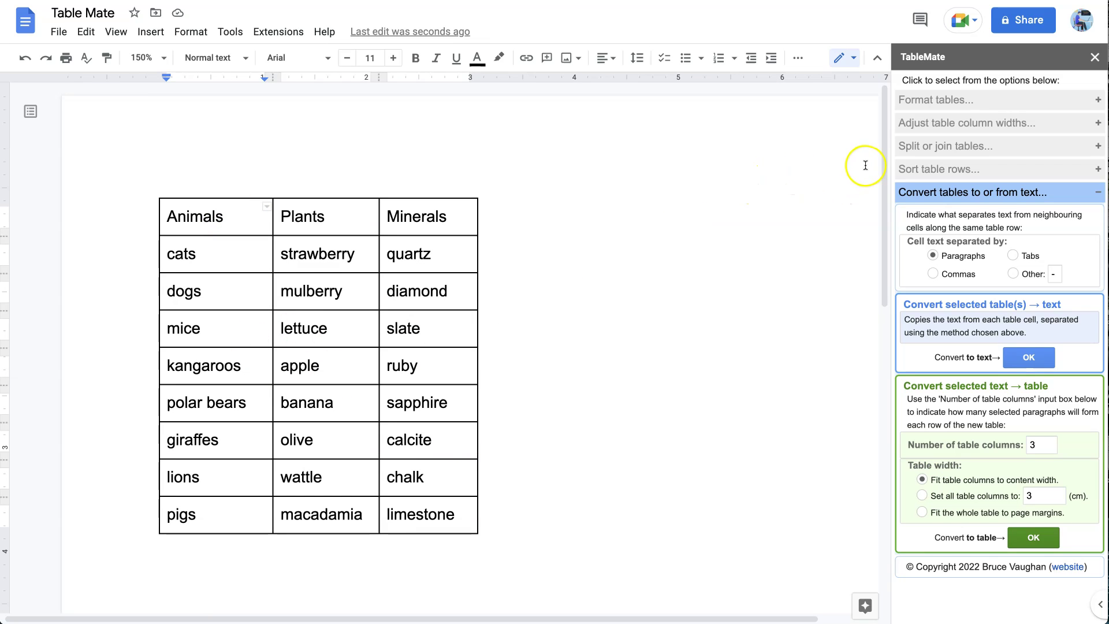
Compare TableMate's orange, green and cyan styles, then apply the blue style with header and banding.
click(984, 101)
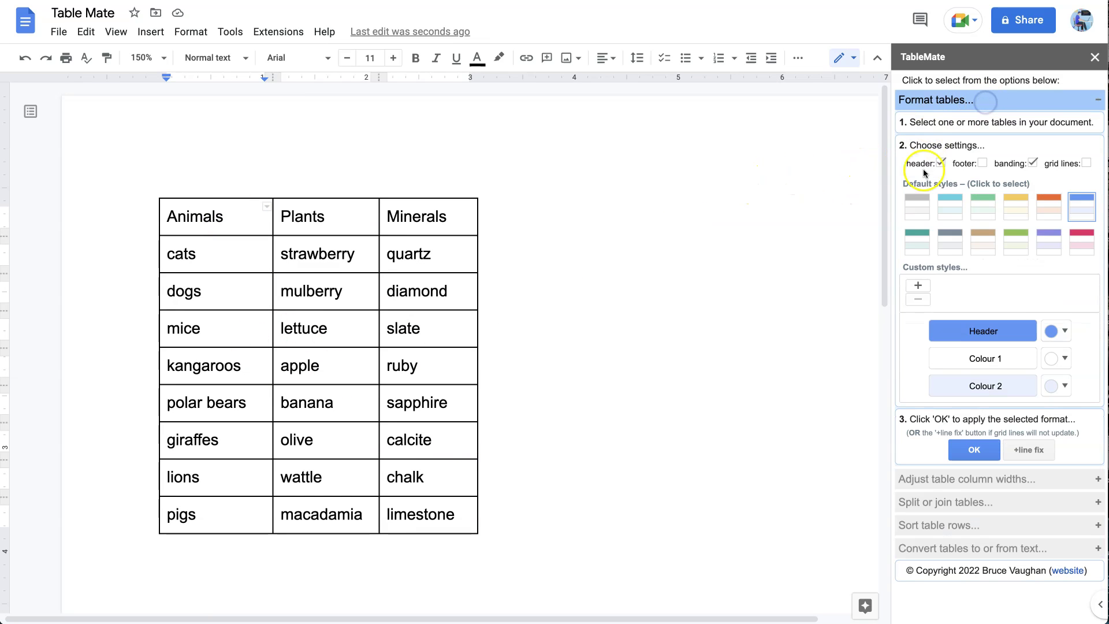
click(1074, 215)
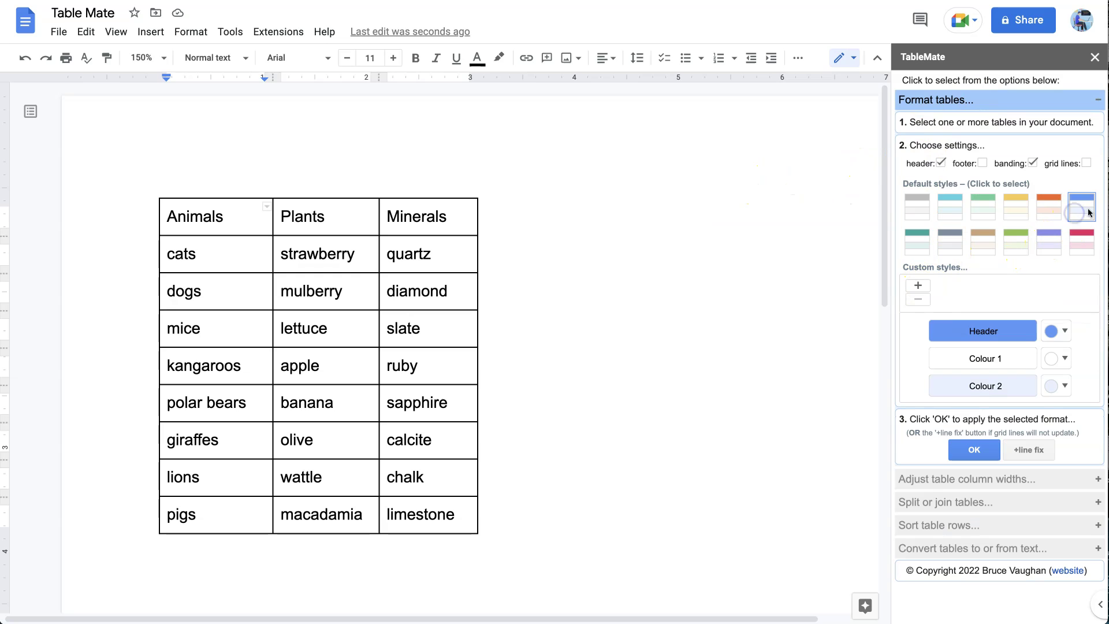
click(1047, 209)
click(994, 215)
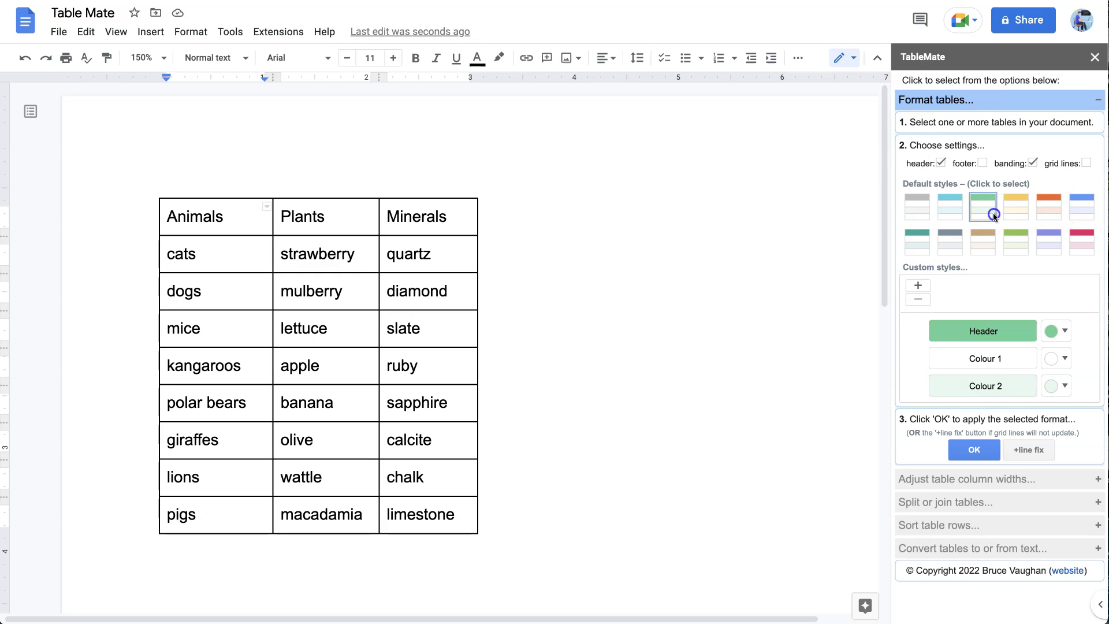
click(950, 208)
click(1081, 206)
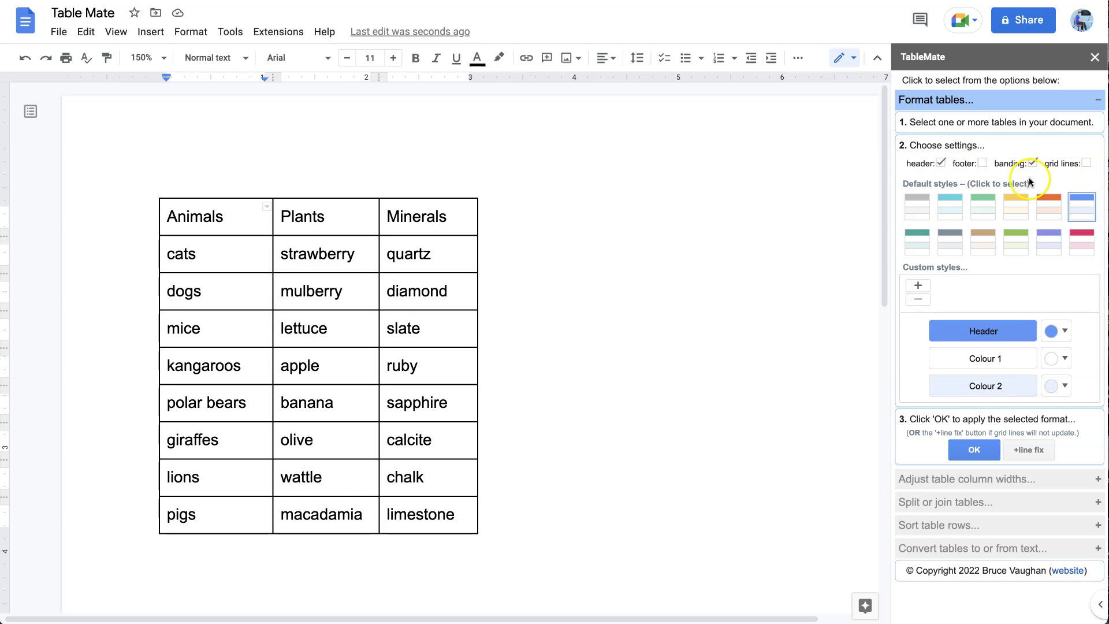
click(188, 254)
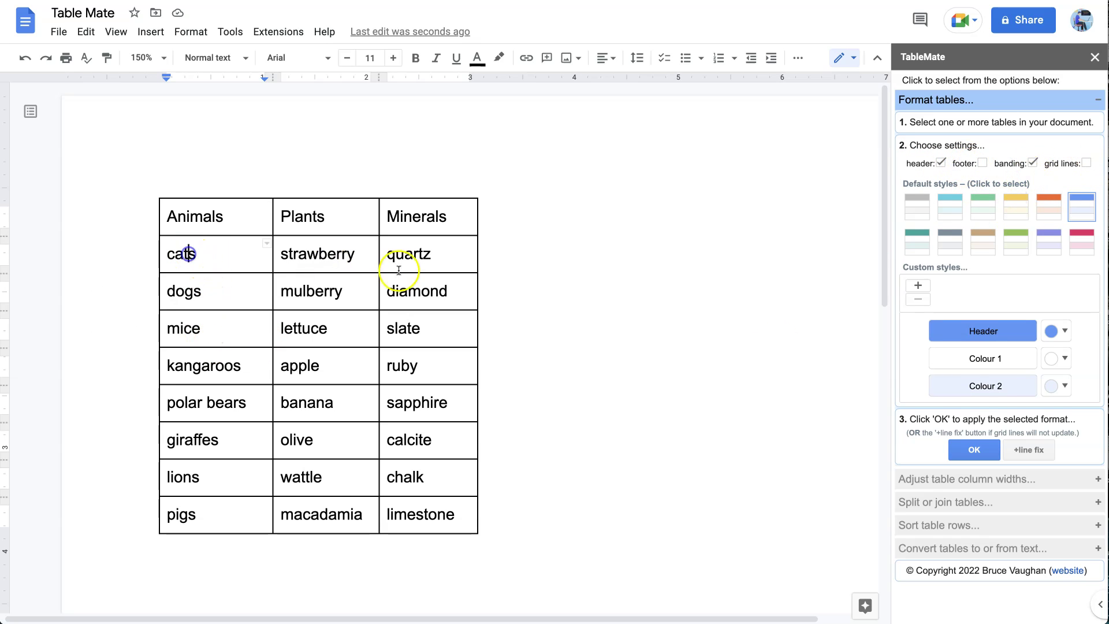
click(974, 449)
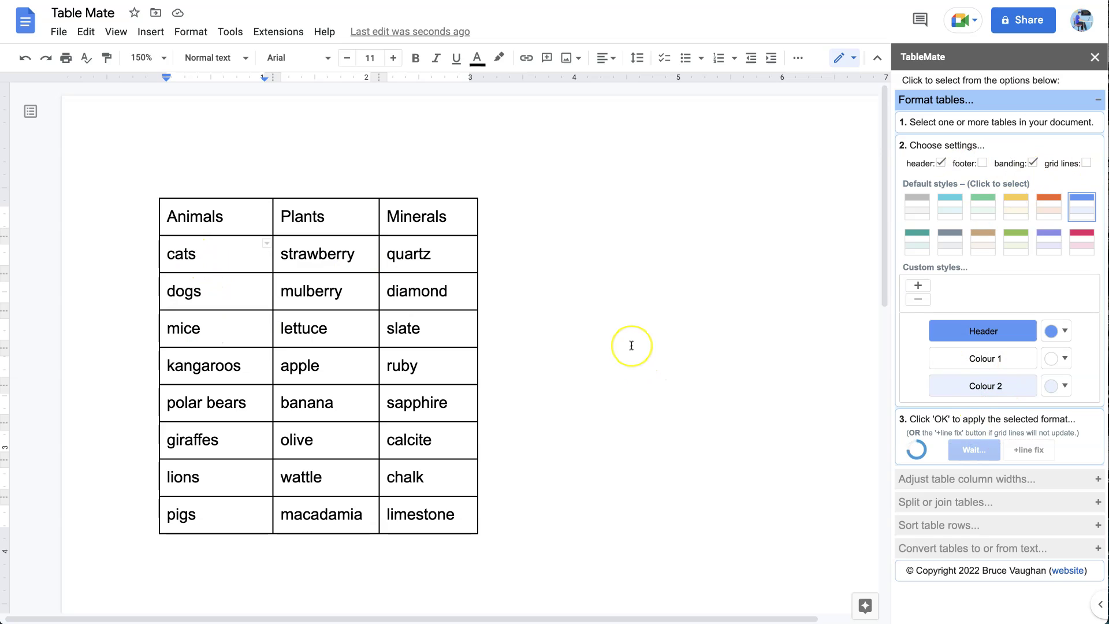